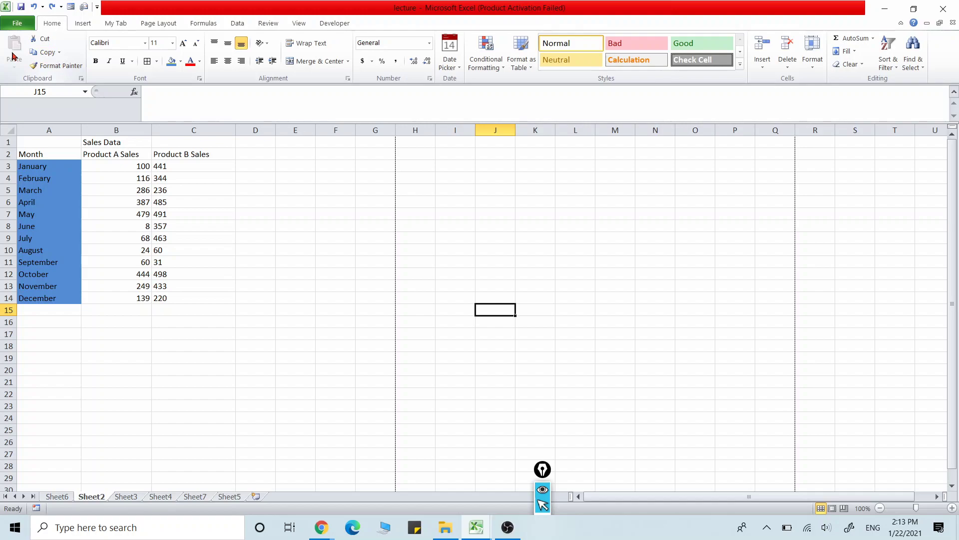
Step: Enter the value 123 in cell H6
left_click(324, 251)
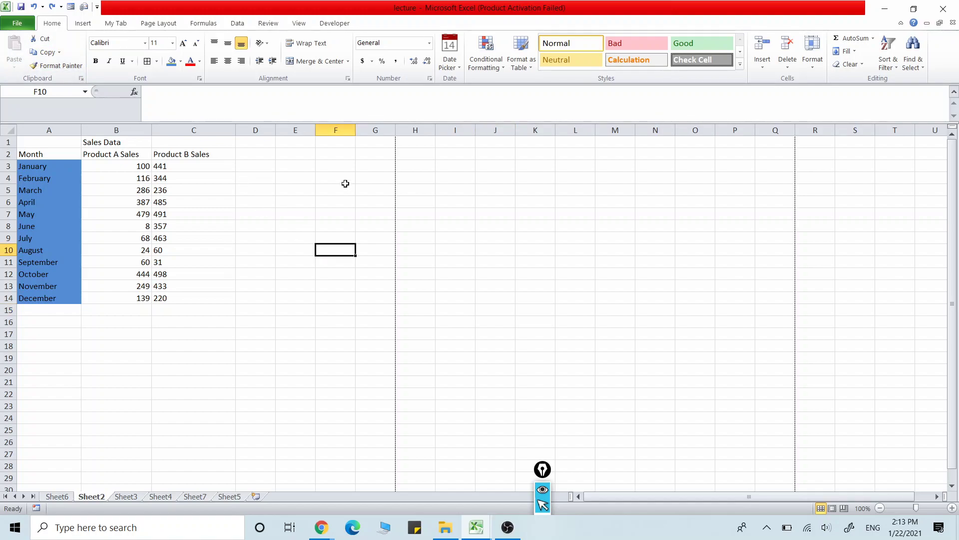
double_click(417, 200)
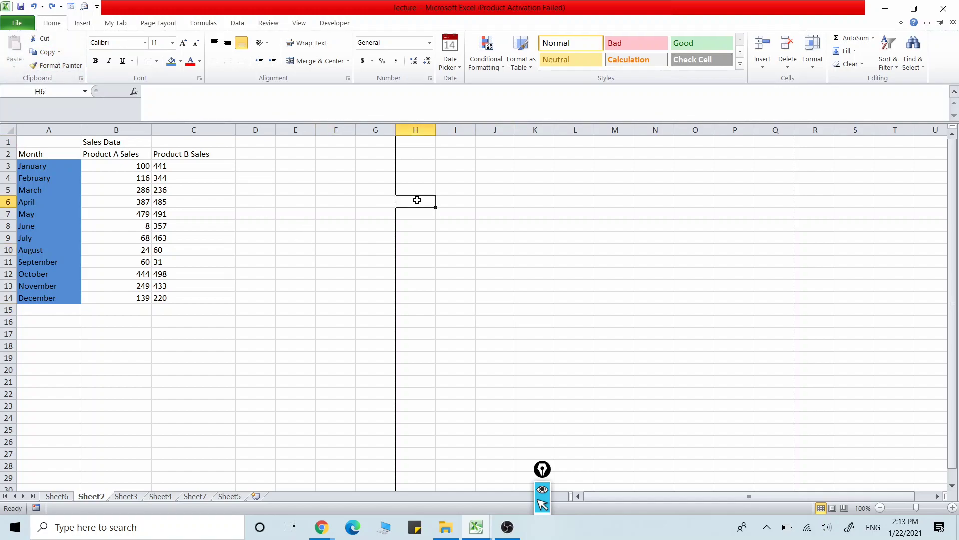
type("123")
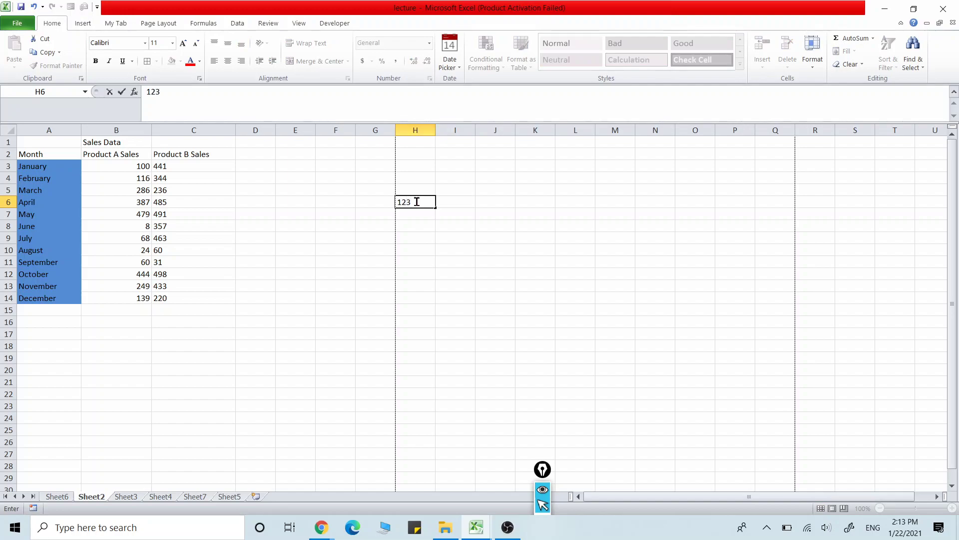
left_click(420, 235)
left_click(422, 203)
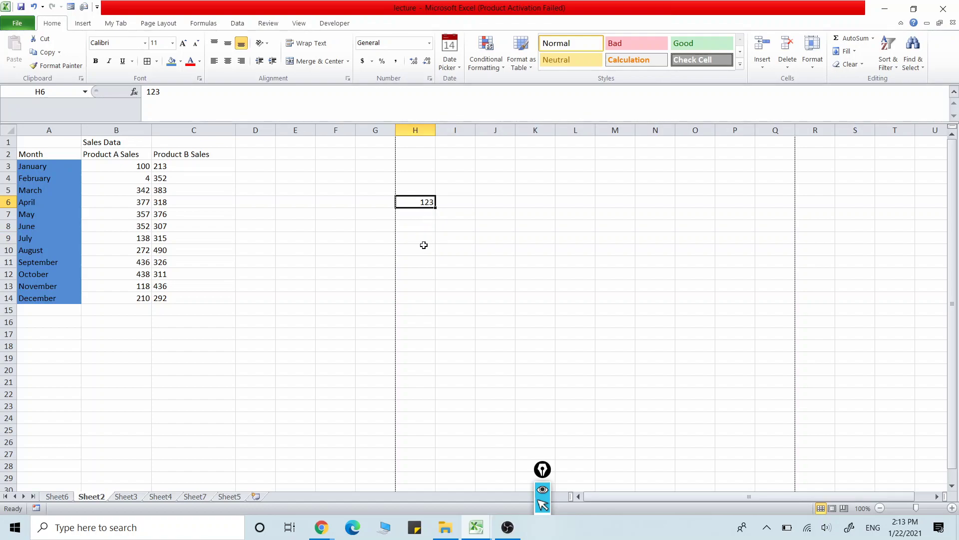
Step: Cut the value from cell H6 and paste it into cell G12
left_click(434, 277)
left_click(425, 203)
left_click(41, 40)
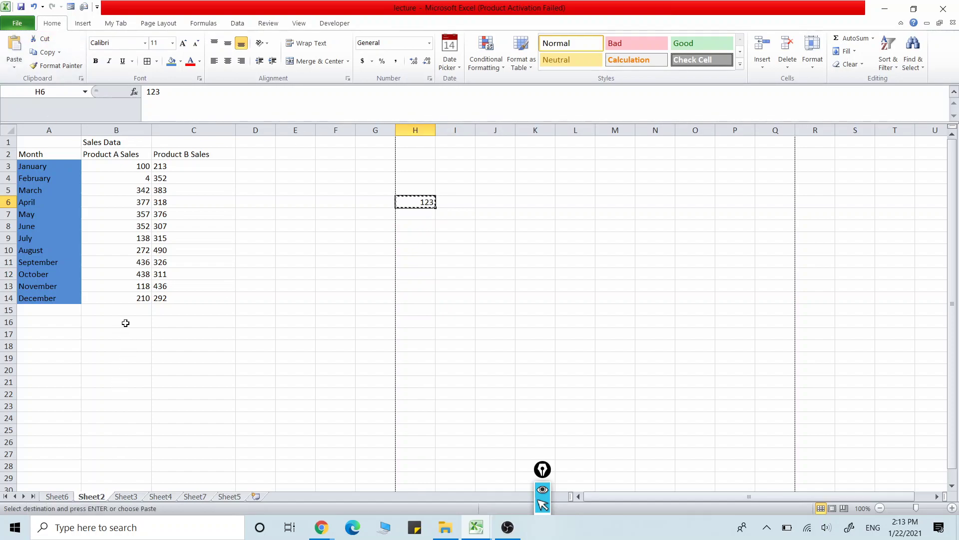
left_click(383, 274)
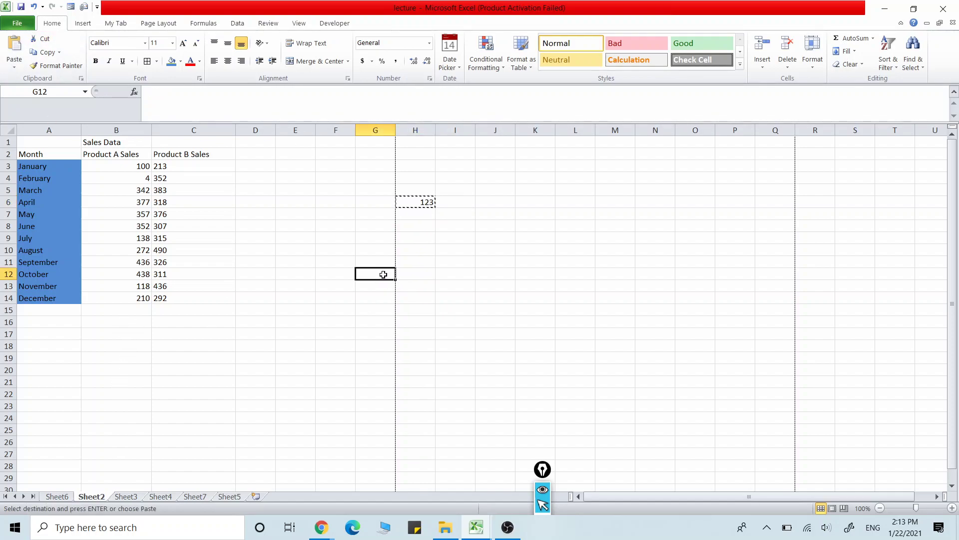
left_click(14, 63)
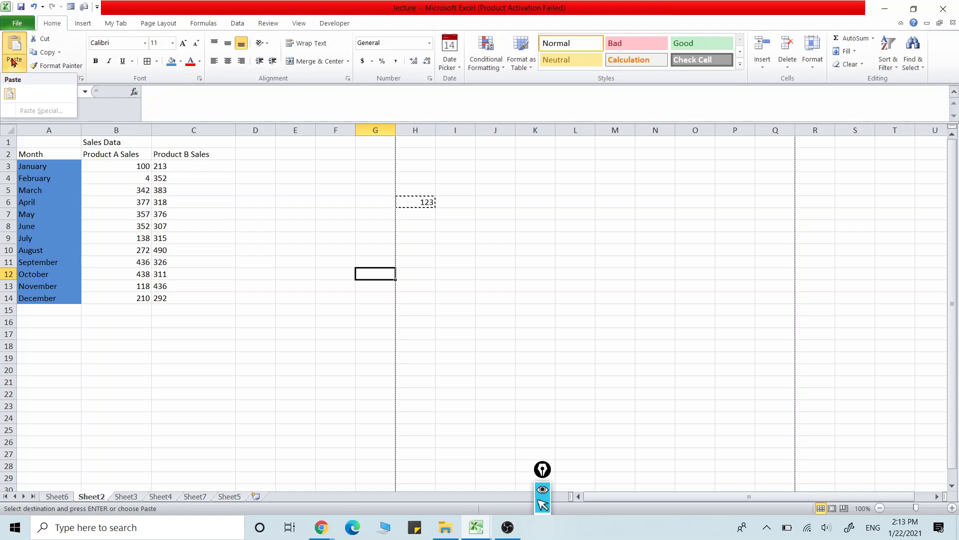
left_click(10, 93)
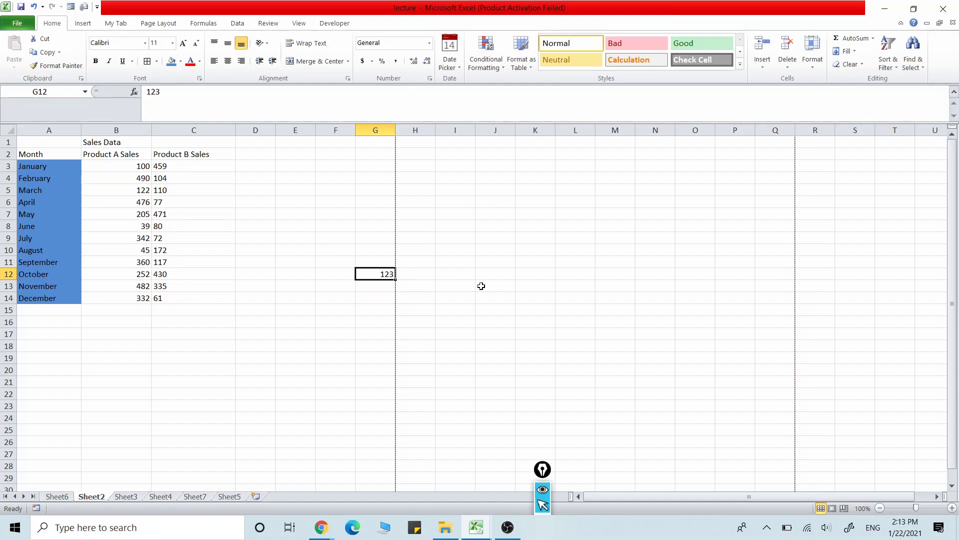
left_click(388, 311)
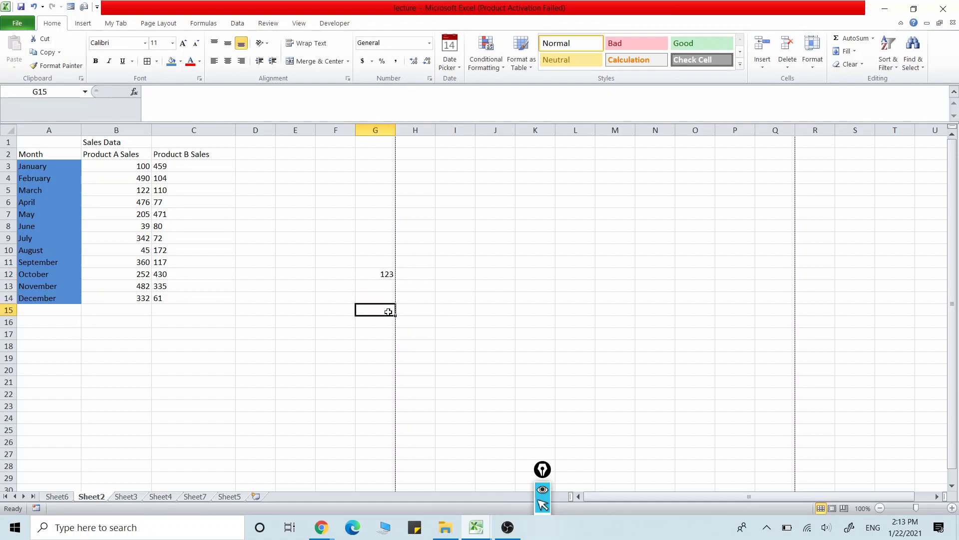
Step: Enter the value 134 in cell H8
left_click(421, 228)
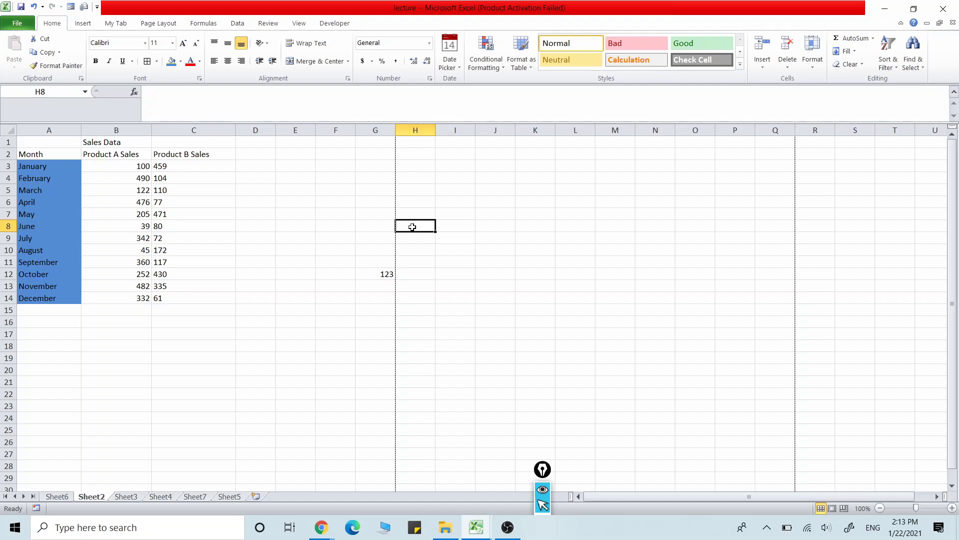
type("12")
key("BackSpace")
key("BackSpace")
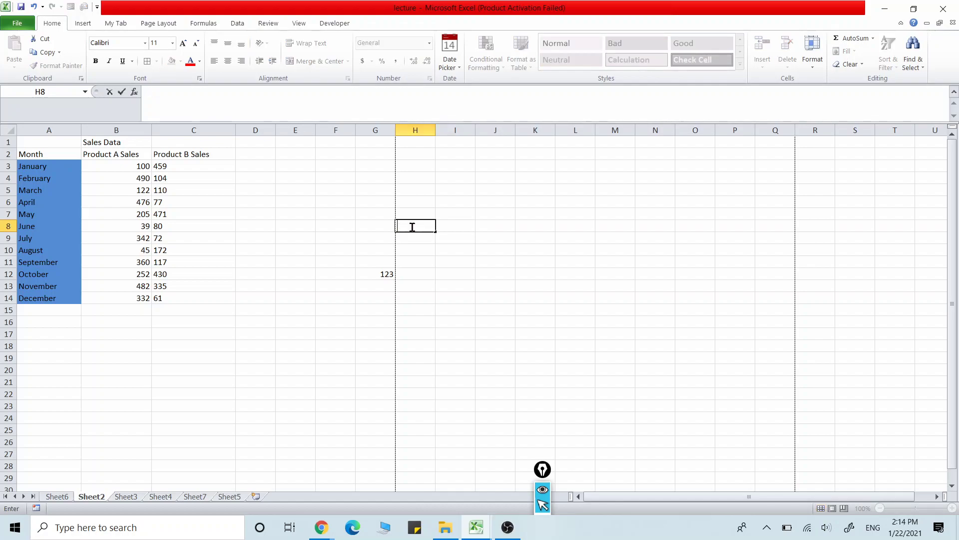
type("134")
left_click(427, 265)
left_click(420, 226)
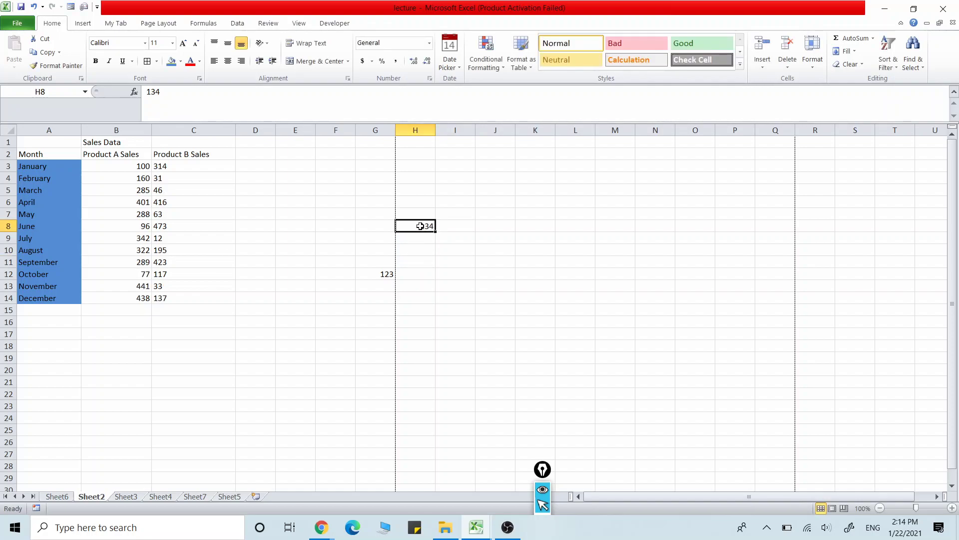
Step: Copy cell H8, but enter the value 123 in cell F6 instead of pasting
left_click(48, 53)
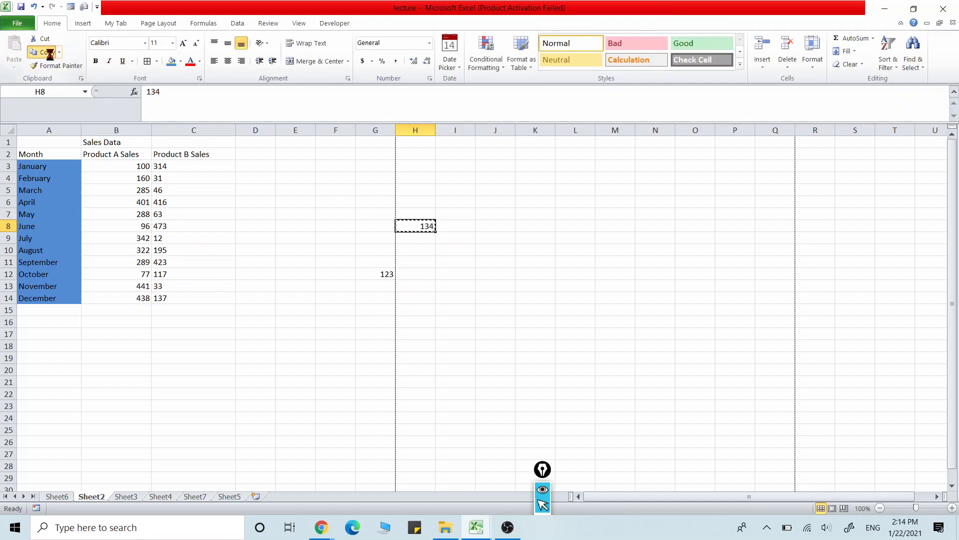
left_click(346, 200)
type("123")
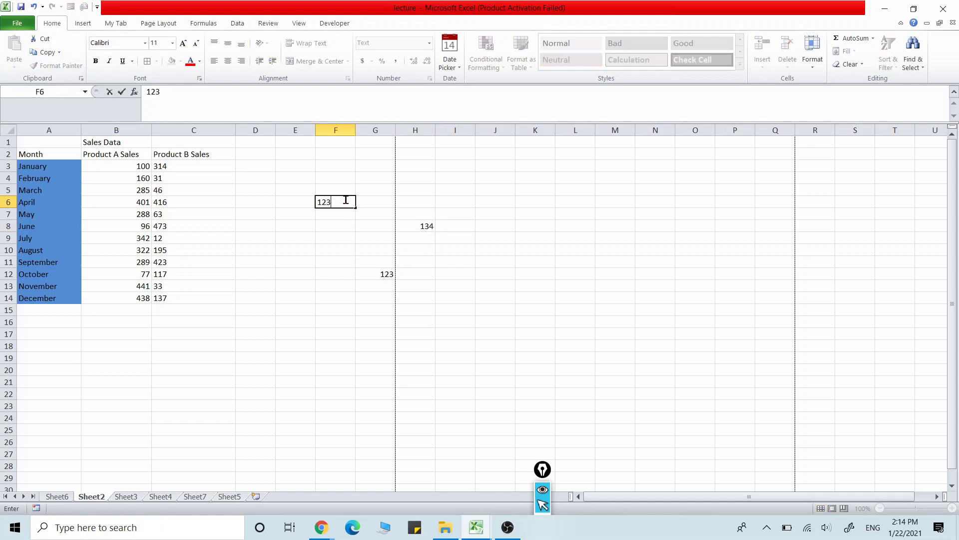
left_click(332, 245)
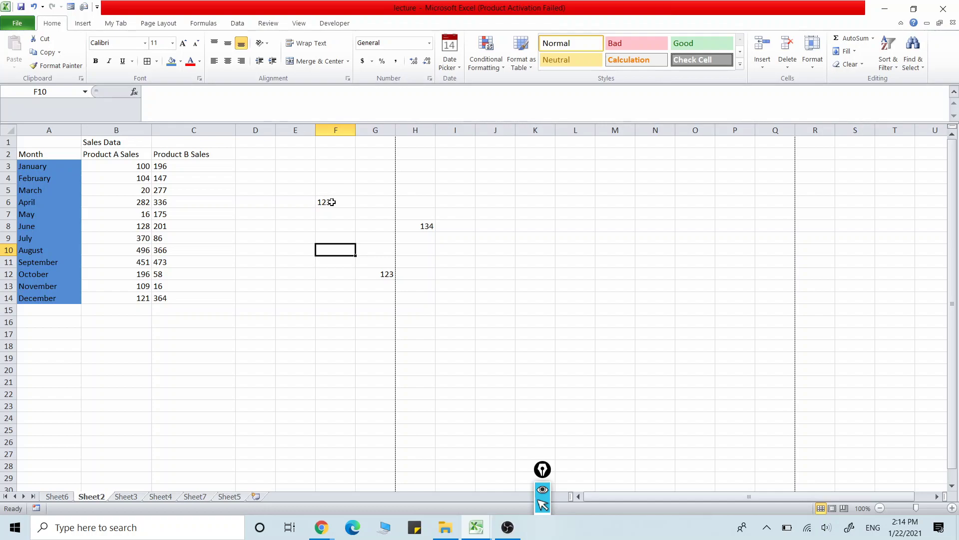
left_click(331, 202)
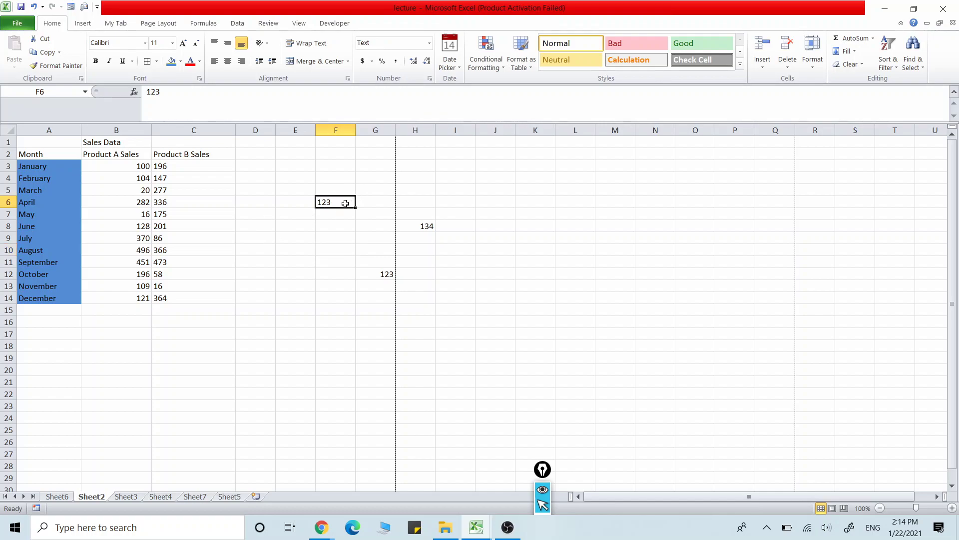
left_click(414, 224)
left_click(59, 52)
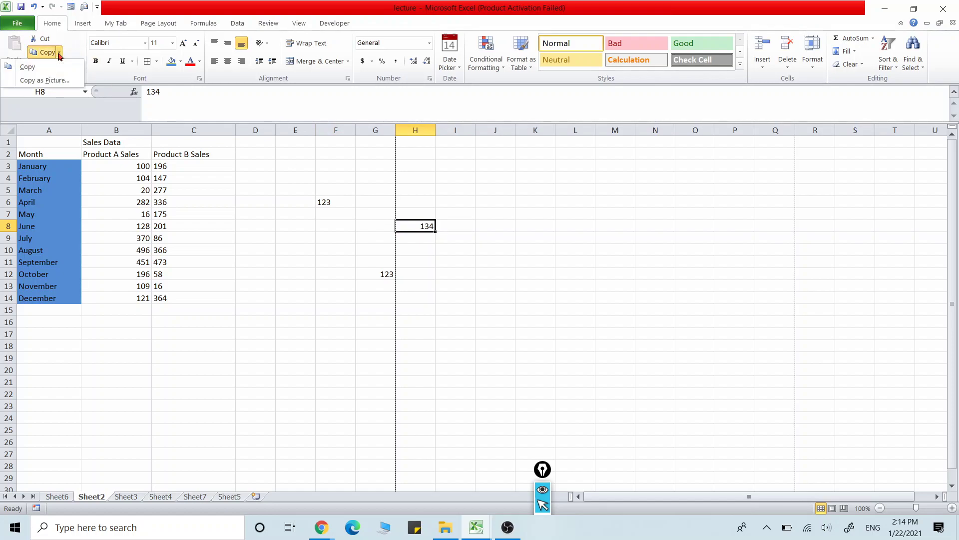
left_click(334, 205)
left_click(334, 202)
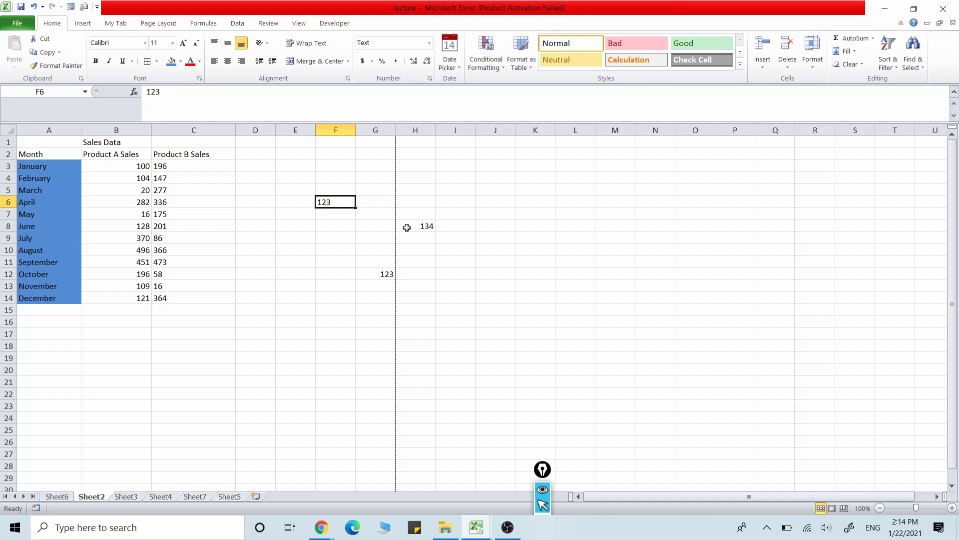
Step: Copy cell H8 and paste it over the contents of cell F6
left_click(424, 226)
key("ctrl+c")
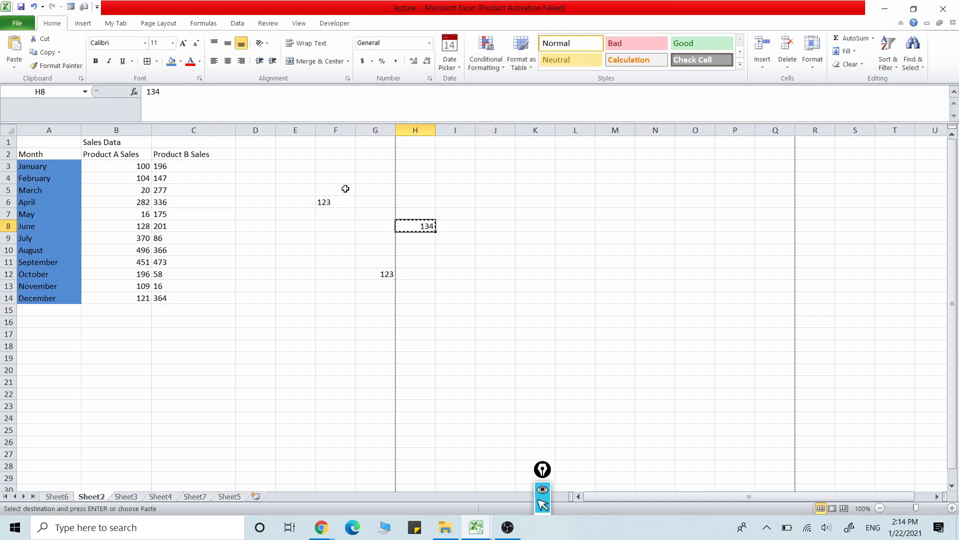
left_click(336, 200)
left_click(13, 46)
left_click(319, 245)
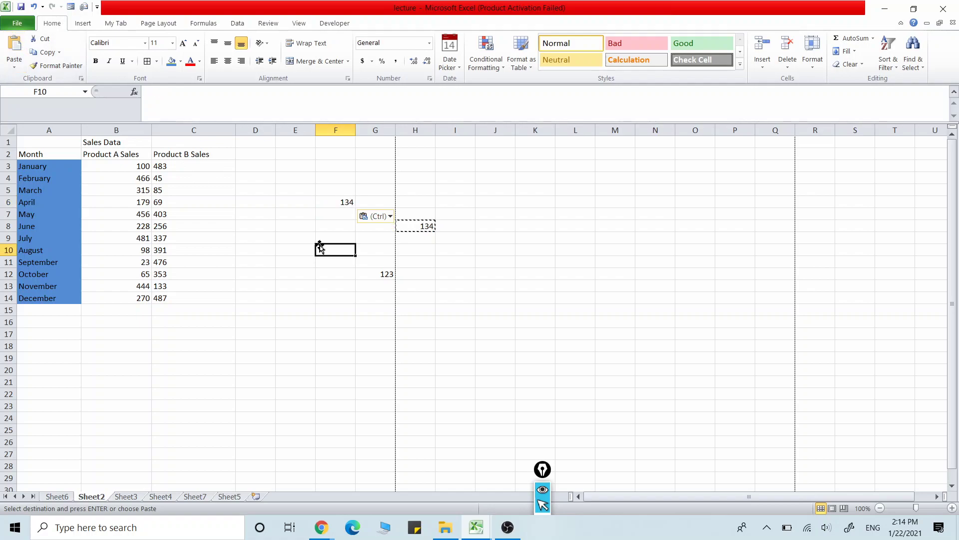
double_click(456, 260)
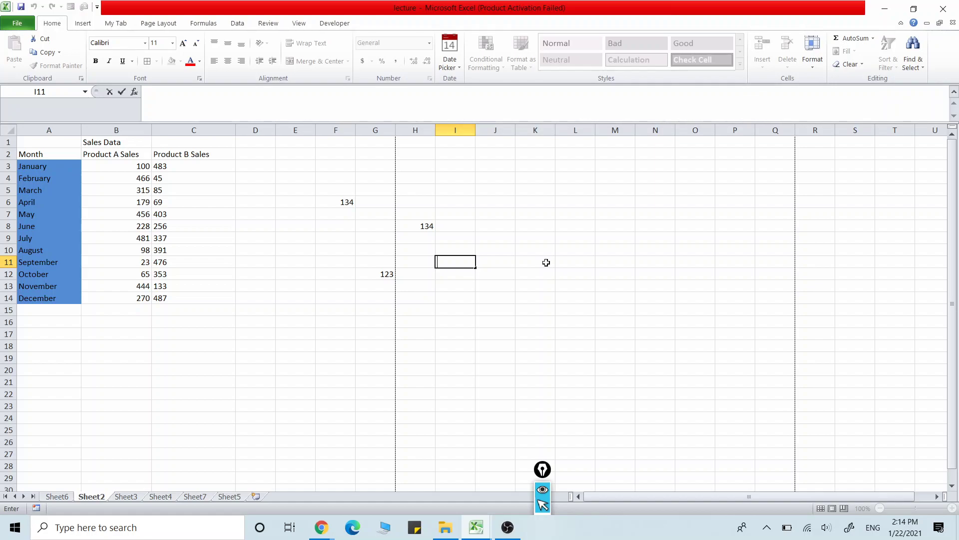
left_click(280, 283)
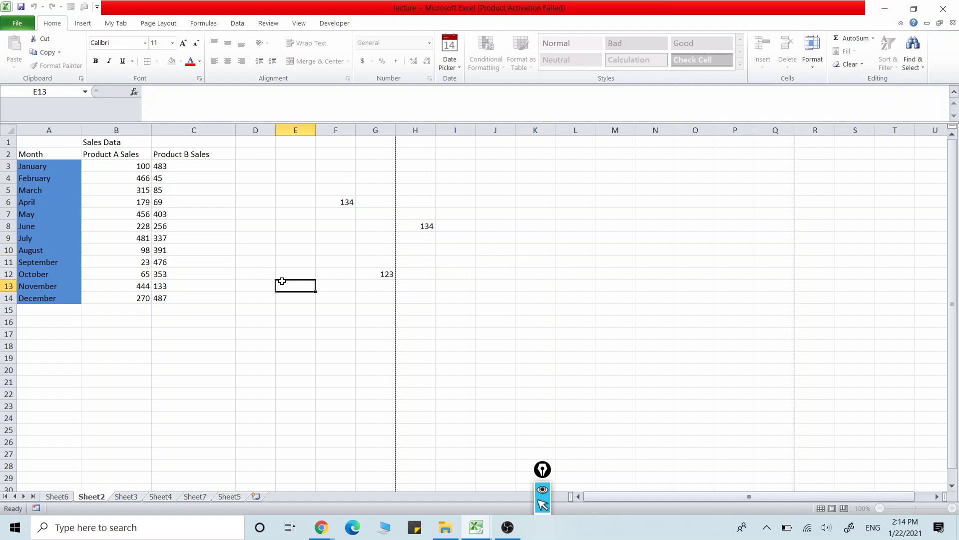
Step: Fill cell G12 with the same blue colour as the month cells
left_click(381, 274)
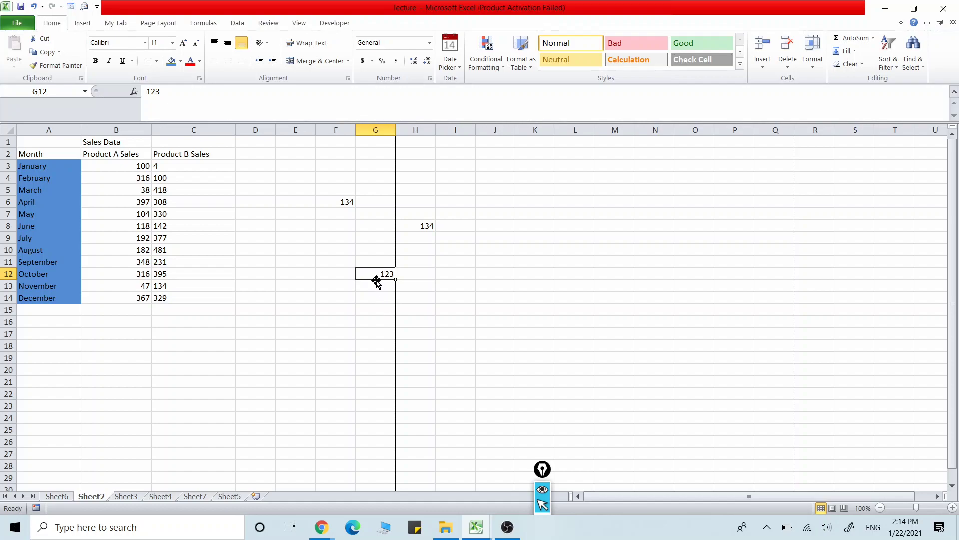
left_click(171, 61)
left_click(340, 291)
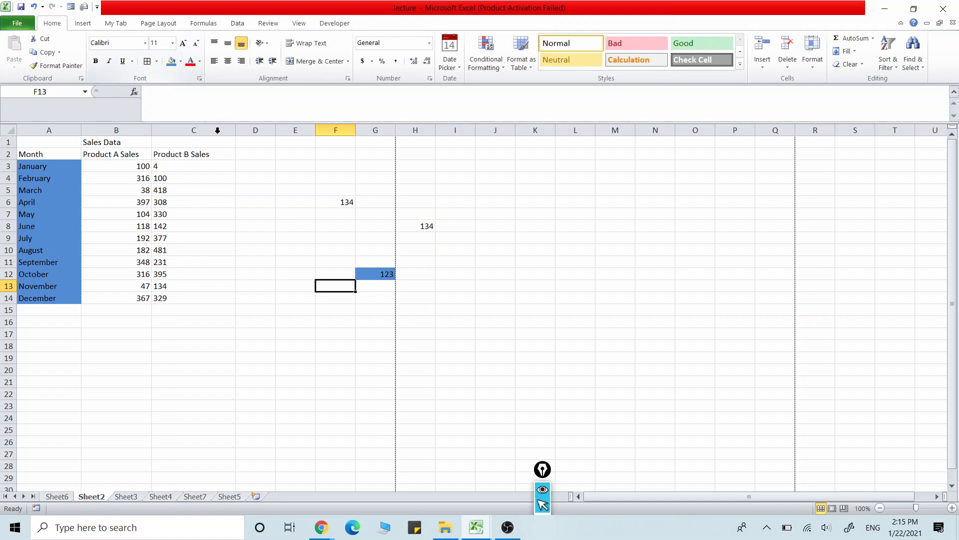
Step: Choose the red theme colour as font colour and apply it to the number in cell G12
left_click(200, 62)
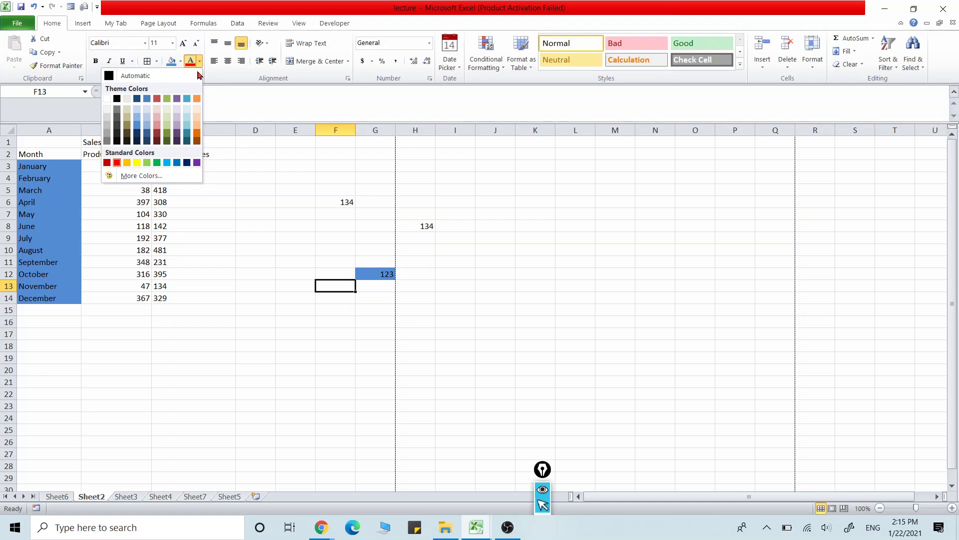
left_click(157, 102)
left_click(380, 300)
left_click(384, 279)
left_click(192, 63)
left_click(419, 360)
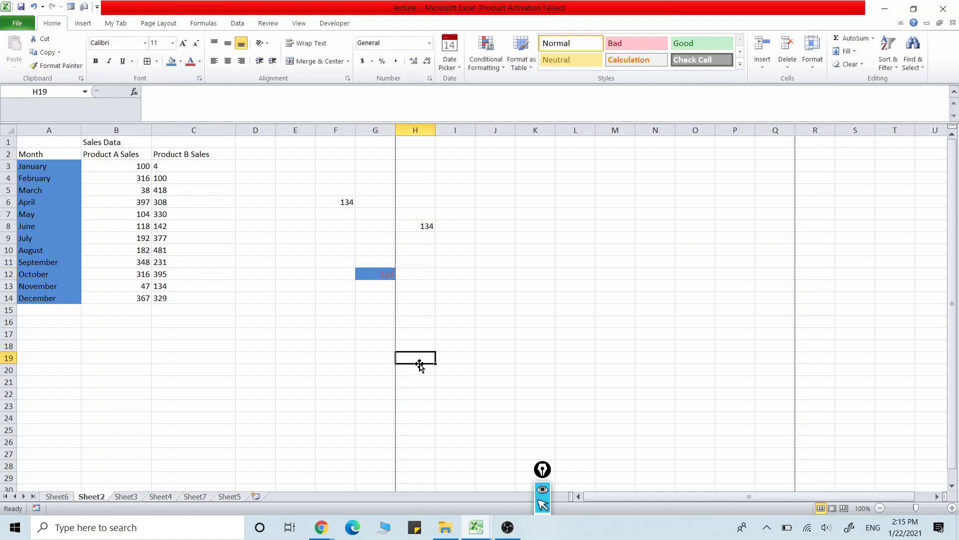
Step: Copy the formatting of cell G12 onto cell F6 with Format Painter
left_click(377, 274)
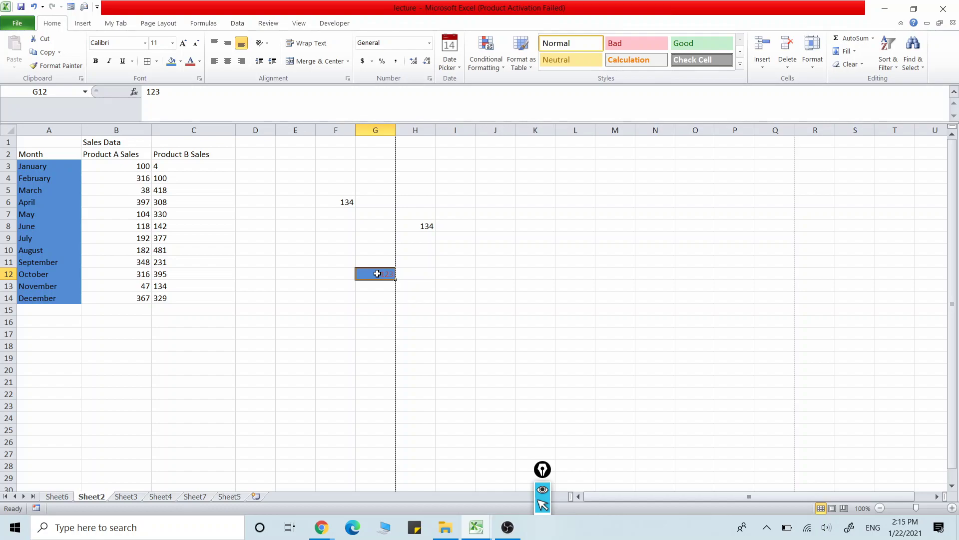
left_click(57, 67)
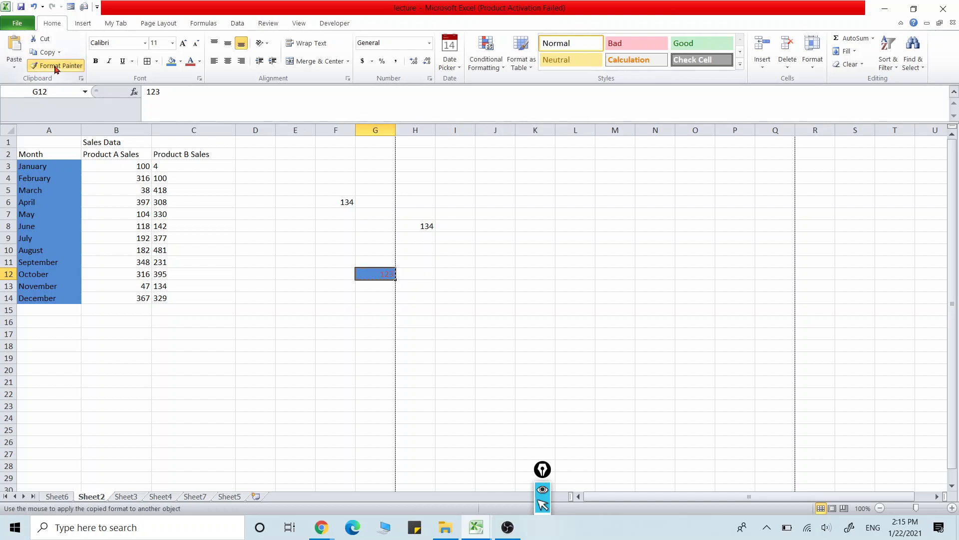
left_click(325, 200)
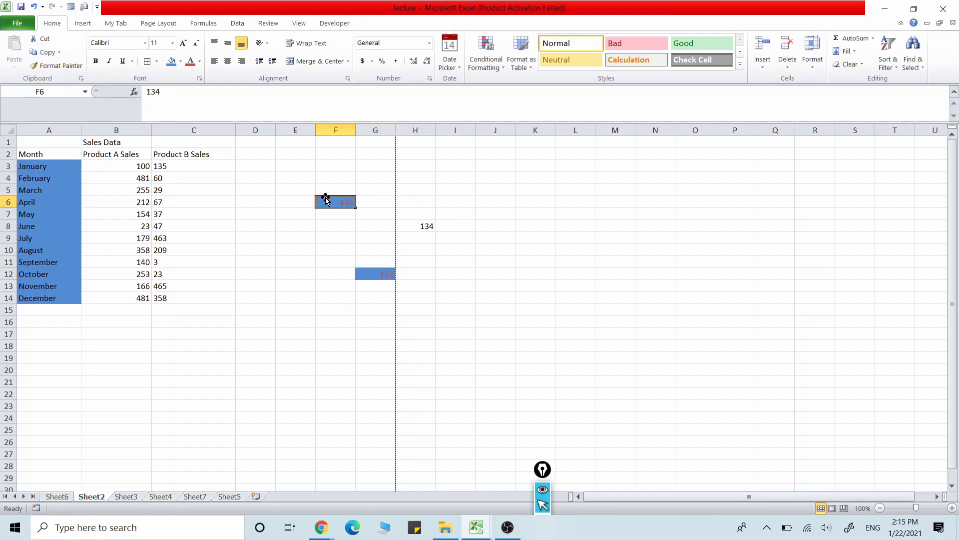
left_click(341, 321)
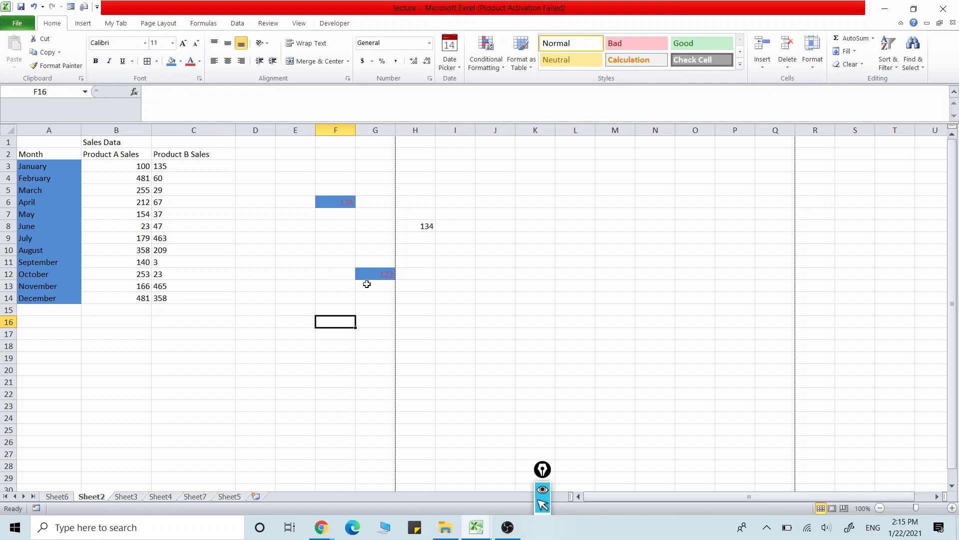
left_click(418, 270)
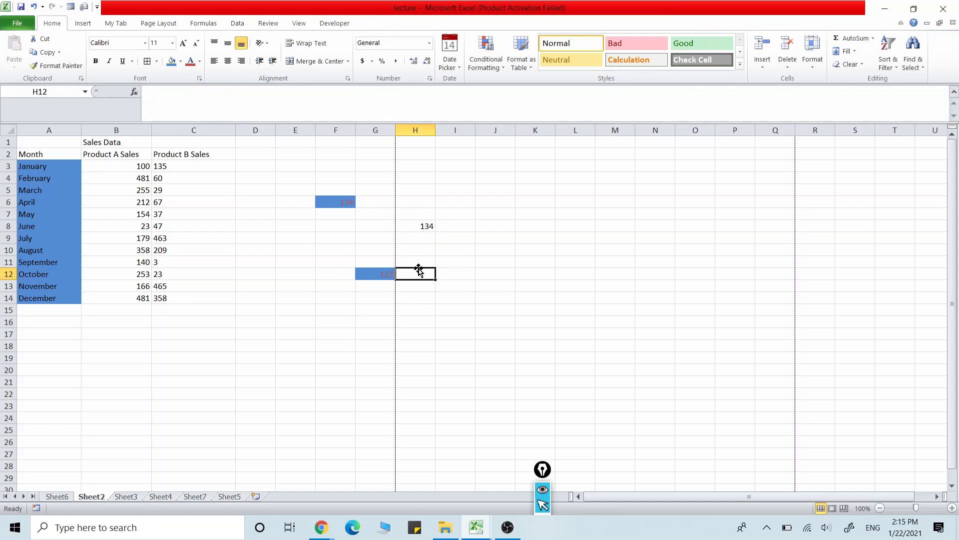
left_click(145, 44)
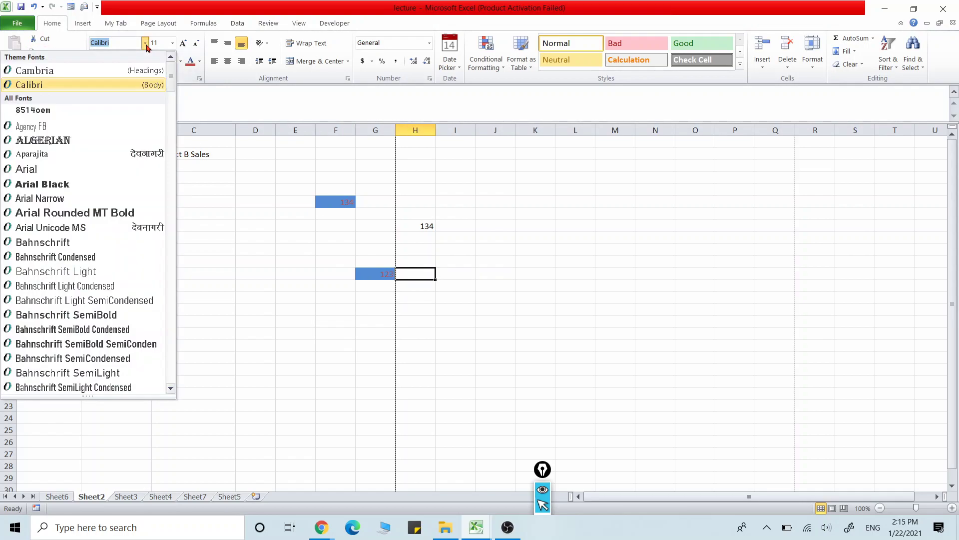
left_click_drag(169, 86, 165, 18)
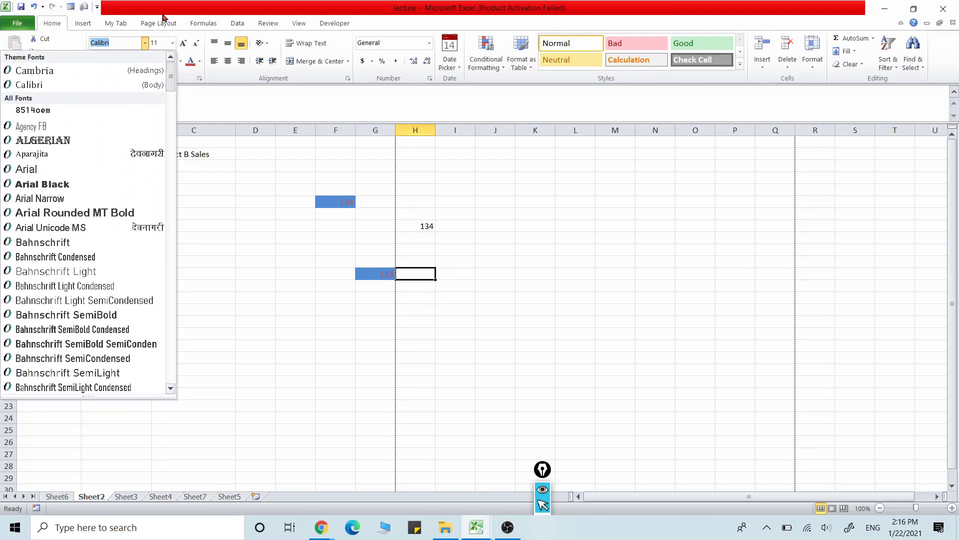
left_click(242, 230)
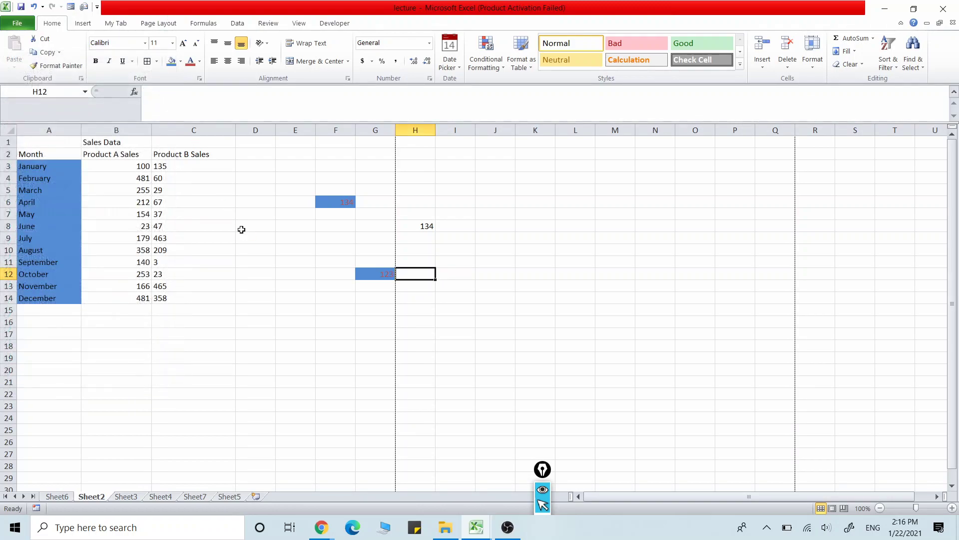
left_click(172, 43)
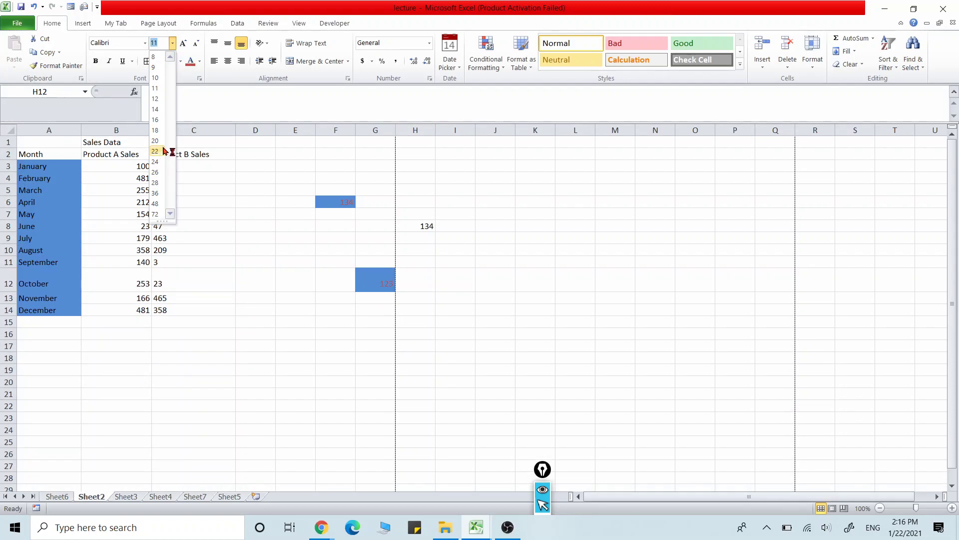
left_click(306, 280)
left_click(322, 292)
Step: Set the number in cell G12 to font size 16 and make it bold and italic
left_click(385, 277)
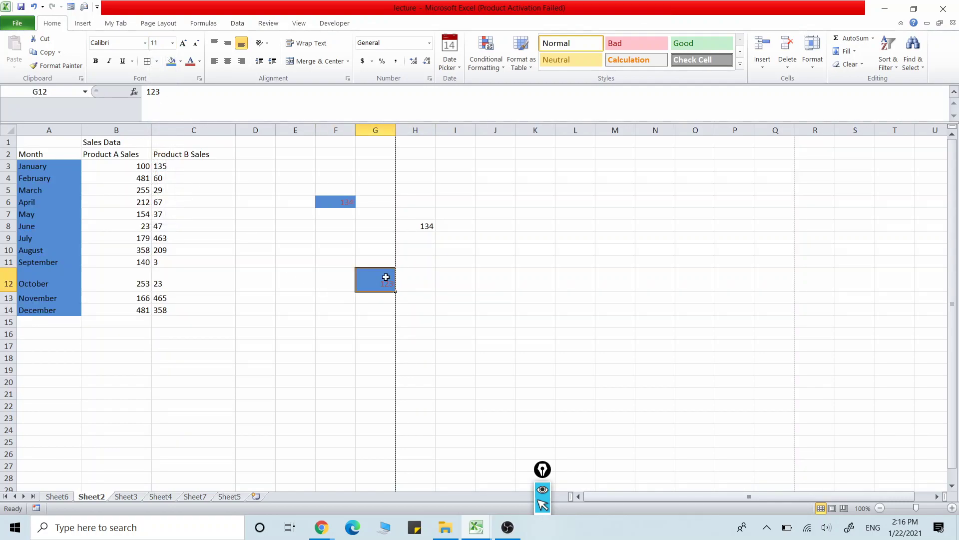
left_click(172, 43)
left_click(157, 120)
left_click(96, 62)
left_click(109, 61)
Step: Underline the number in cell G12 and switch its underline style to Double Underline
left_click(123, 62)
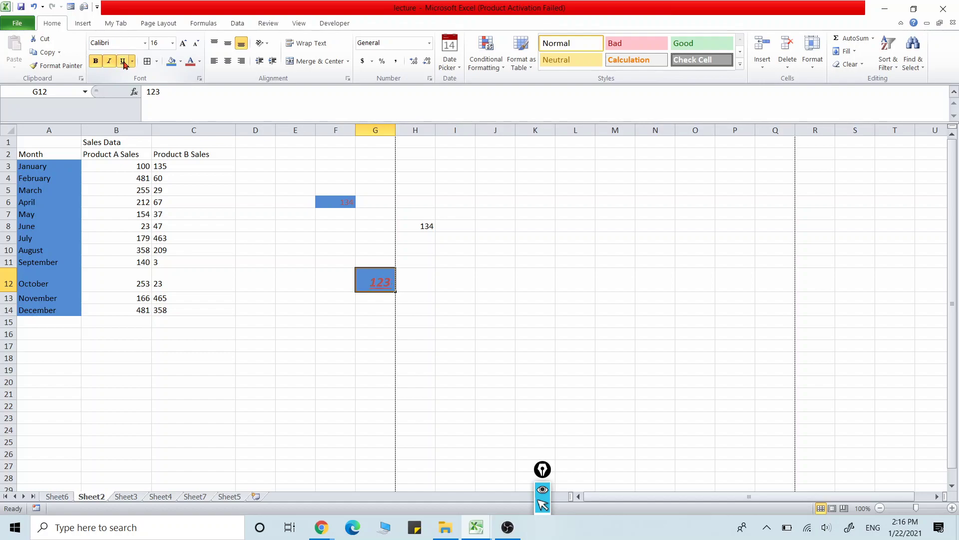
left_click(132, 62)
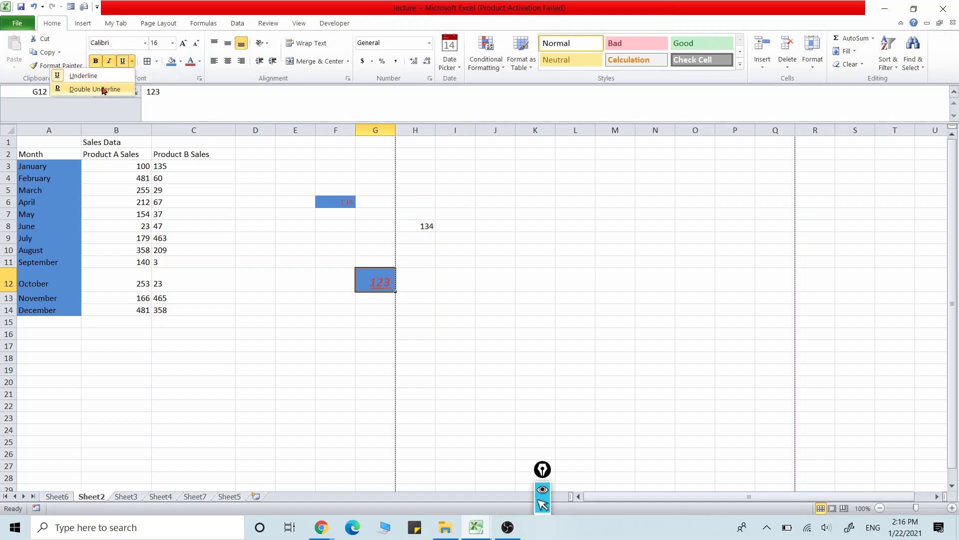
left_click(120, 89)
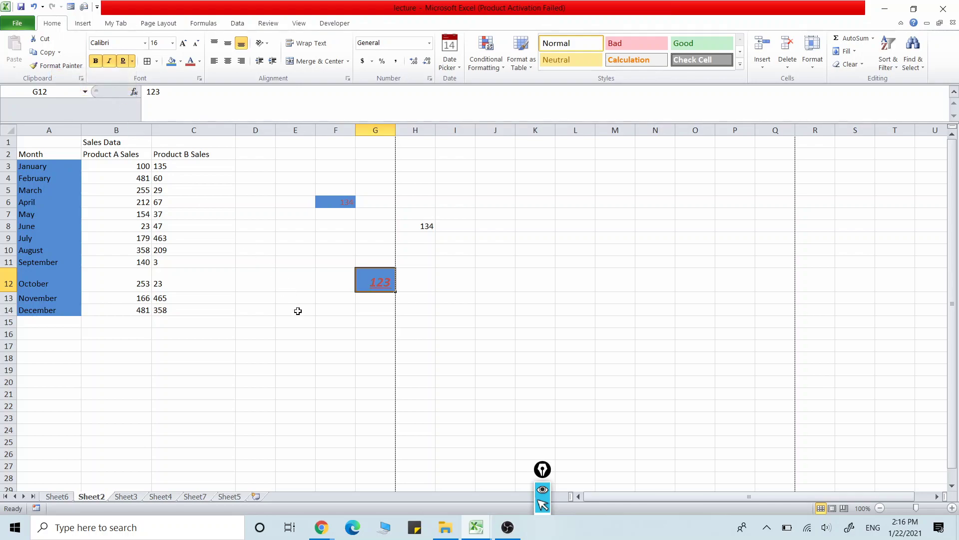
left_click(263, 268)
Step: Add a bottom border to the cell range J10:O18
left_click_drag(460, 234, 621, 329)
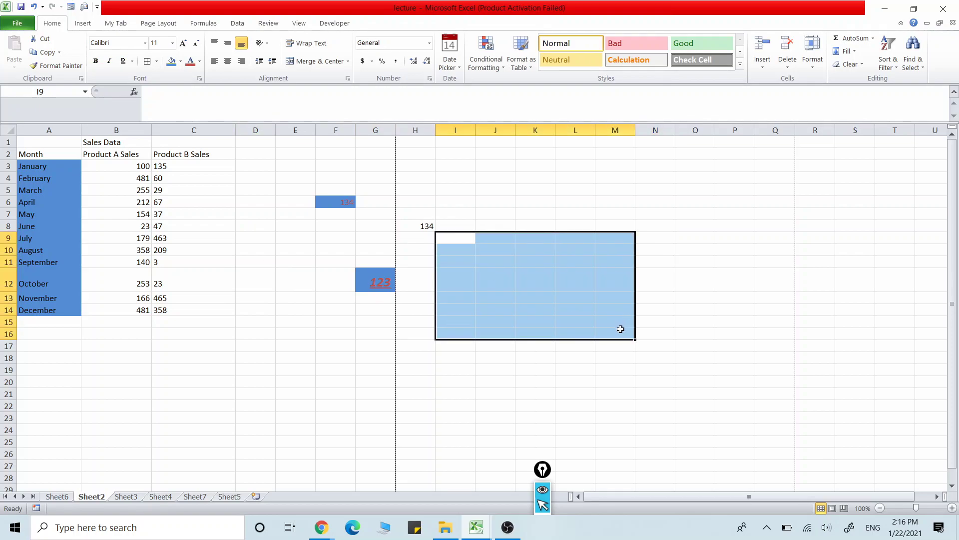
left_click(532, 295)
left_click_drag(488, 246, 710, 362)
left_click(157, 61)
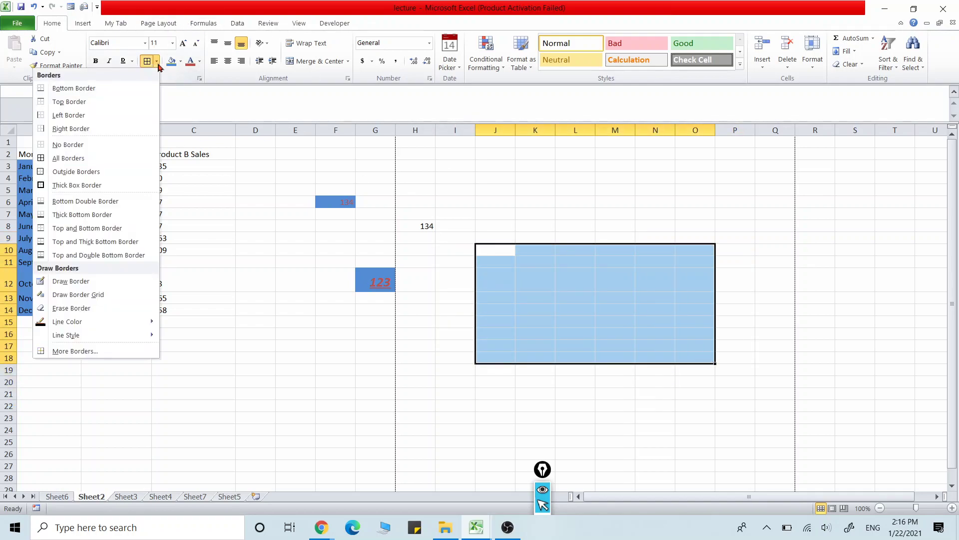
left_click(75, 89)
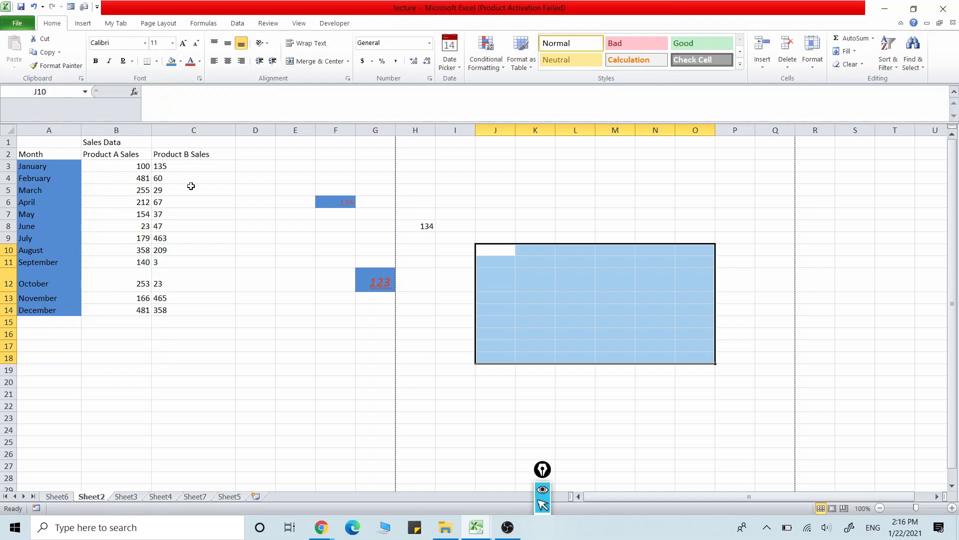
left_click(439, 296)
Step: Add a top border to the cell range J11:O21
left_click_drag(497, 263, 707, 391)
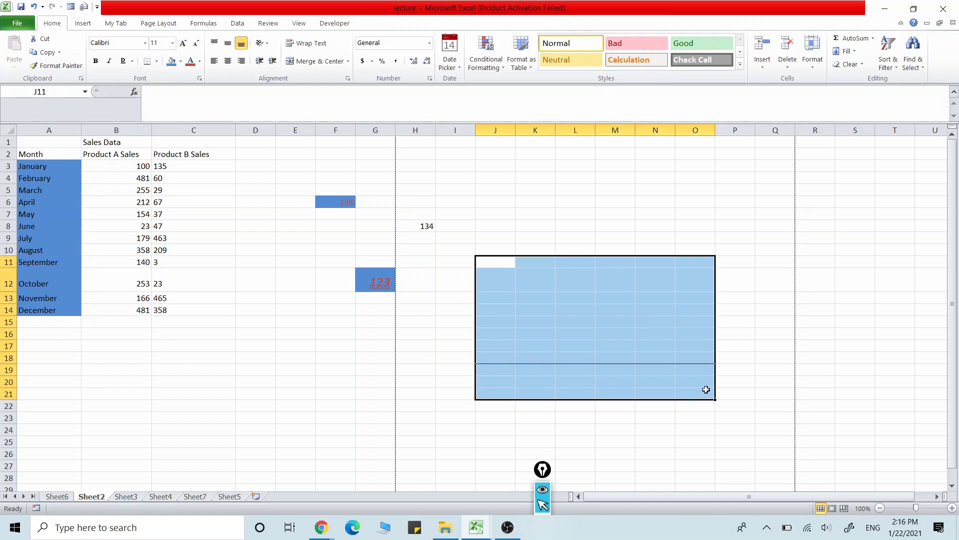
left_click(156, 61)
left_click(91, 101)
left_click(454, 322)
Step: Apply All Borders to the cell range J9:O20
left_click_drag(493, 240, 703, 378)
left_click(156, 62)
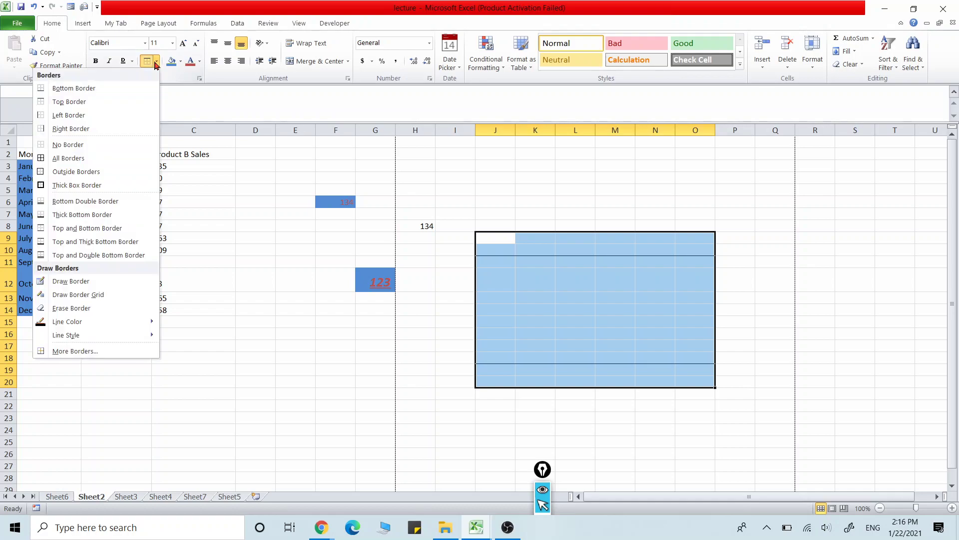
left_click(70, 158)
left_click(619, 361)
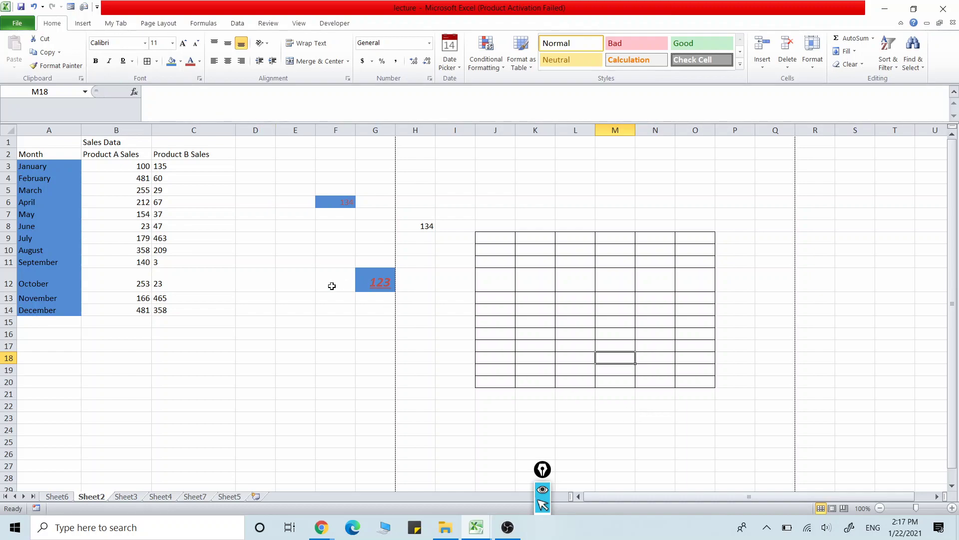
Step: Fill the empty cell E8 with the same blue colour as the month cells
left_click(179, 62)
key("Escape")
left_click(303, 231)
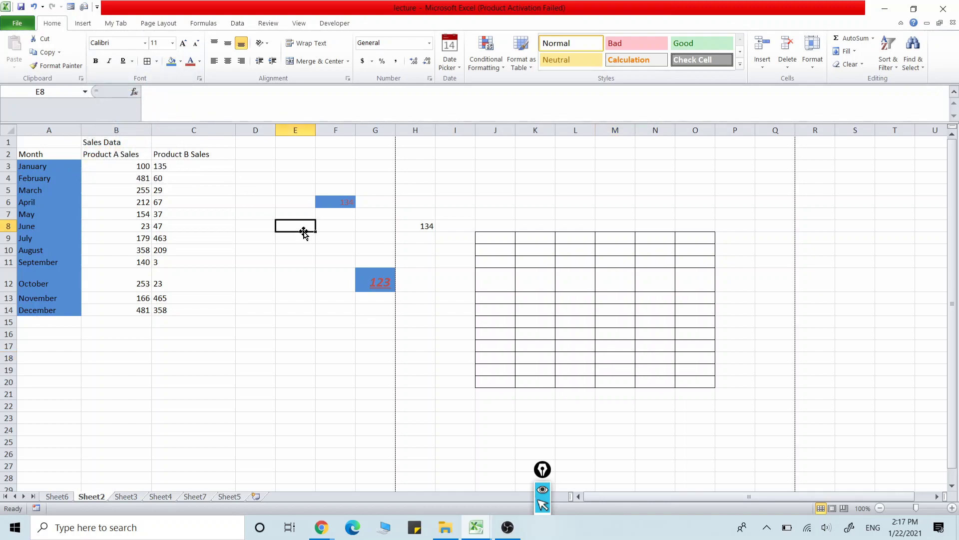
left_click(178, 62)
Step: Fill cell E13 with the standard orange colour
left_click(312, 298)
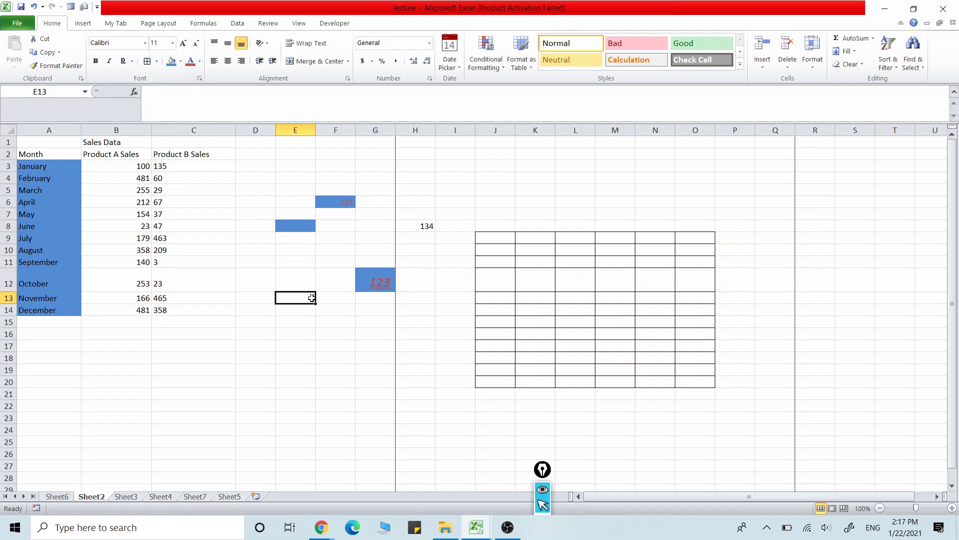
left_click(181, 62)
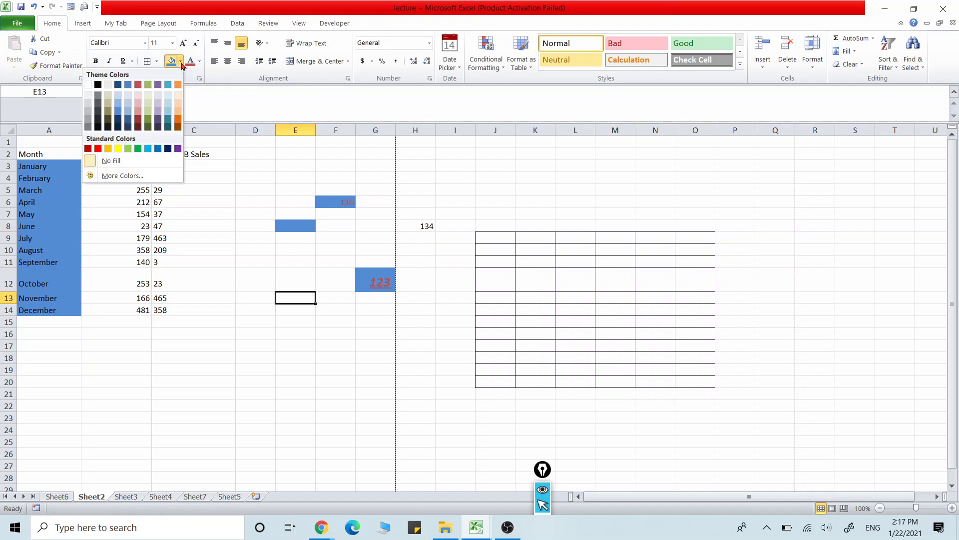
left_click(108, 149)
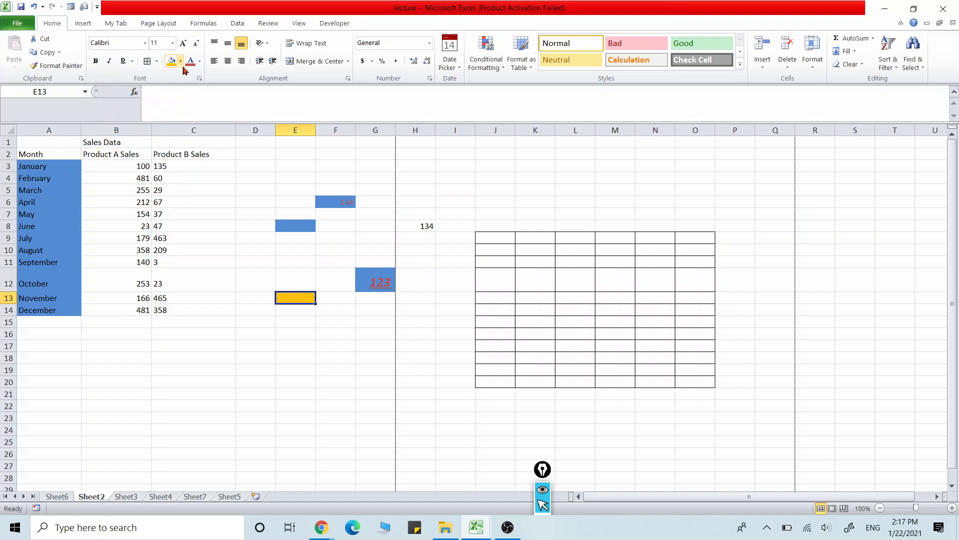
left_click(295, 383)
Step: Enter the number 123 in the orange cell E13
left_click(301, 299)
double_click(294, 299)
type("123")
left_click(306, 358)
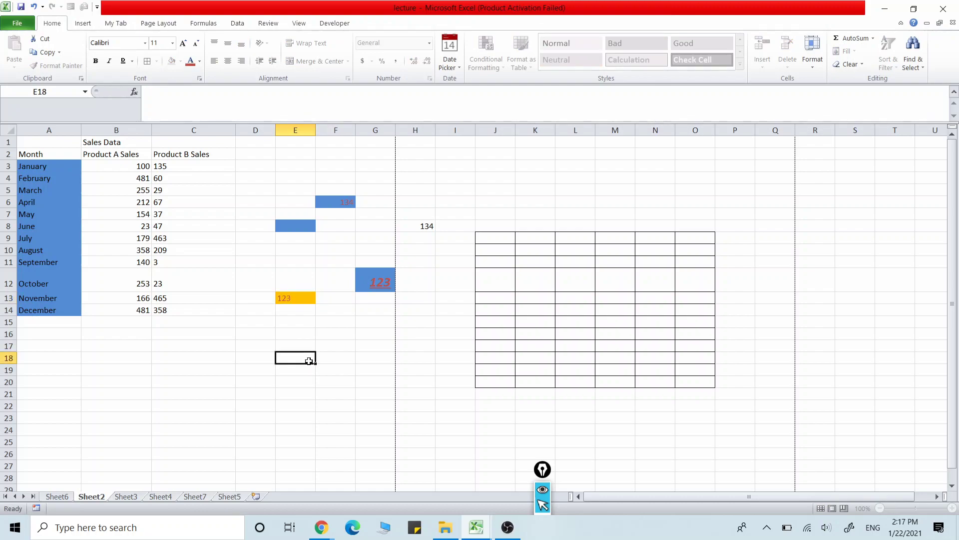
Step: Change the font colour of the number in cell E13 to the standard red
left_click(302, 298)
left_click(199, 61)
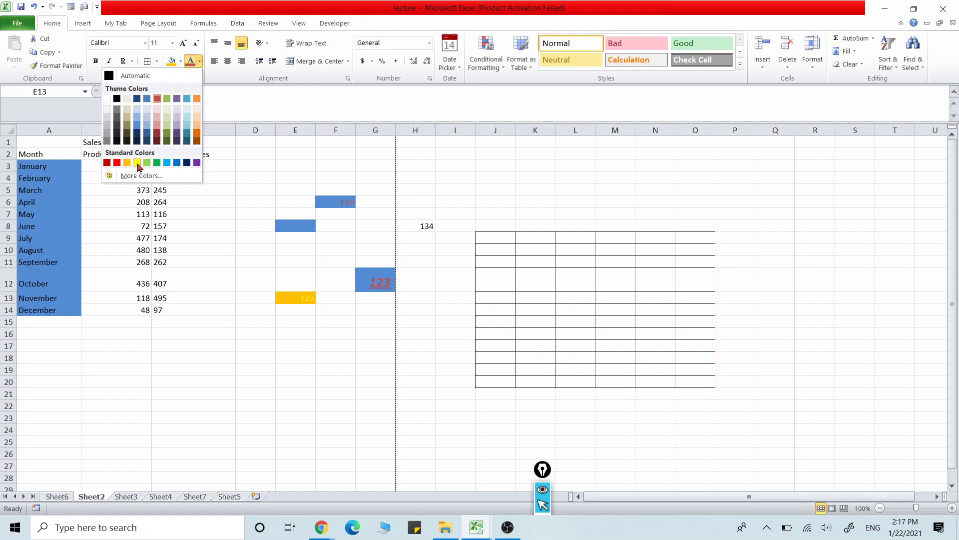
left_click(117, 163)
left_click(402, 381)
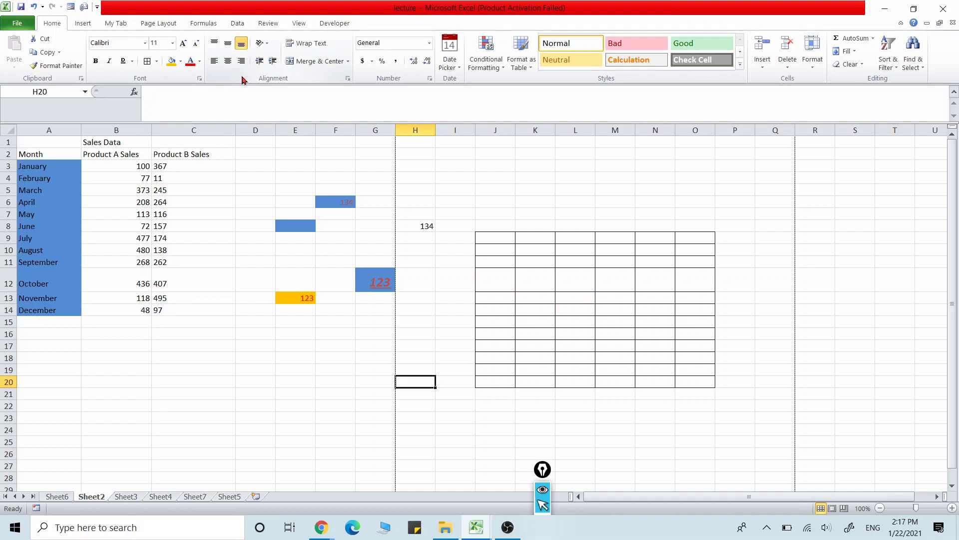
Step: Try left and right alignment on the number in cell G12 and settle on centre alignment
left_click(527, 342)
left_click(346, 277)
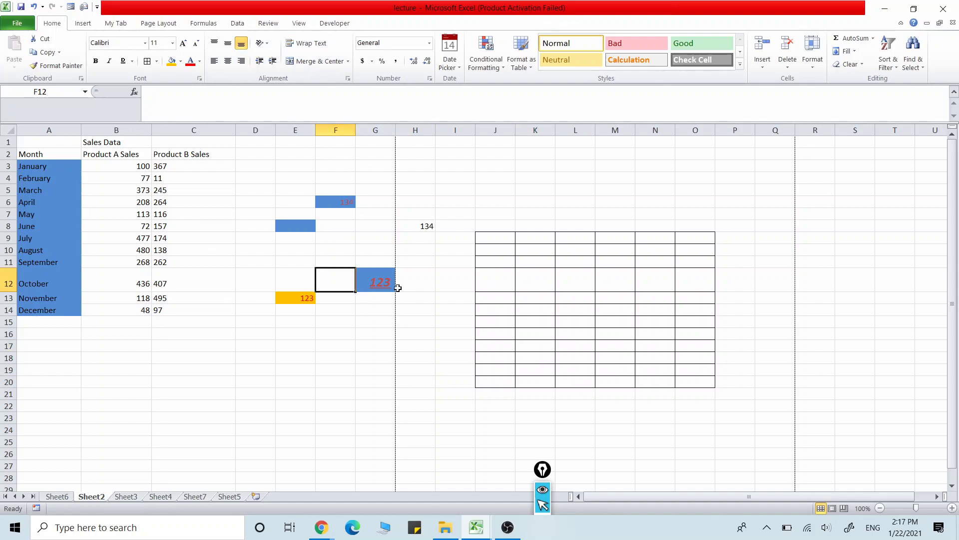
left_click(377, 279)
left_click(214, 60)
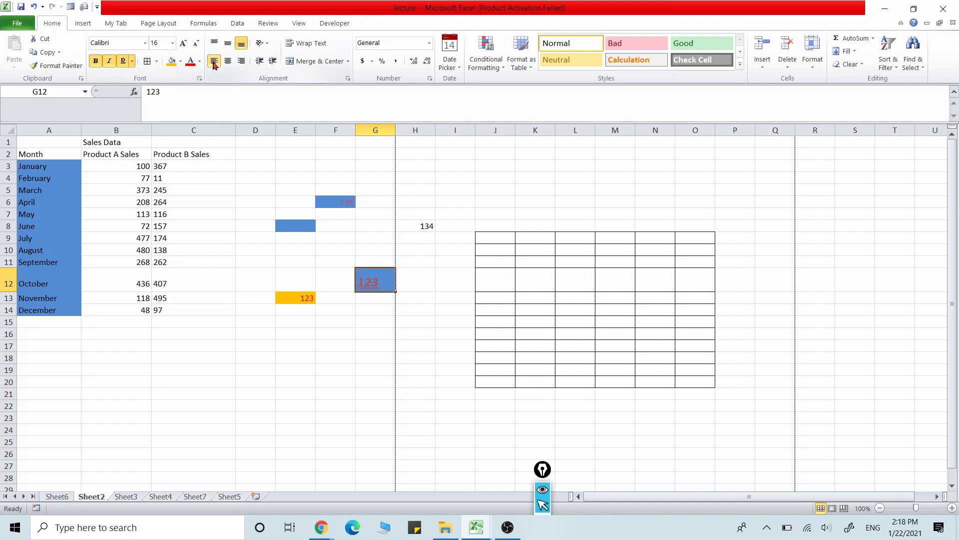
left_click(241, 61)
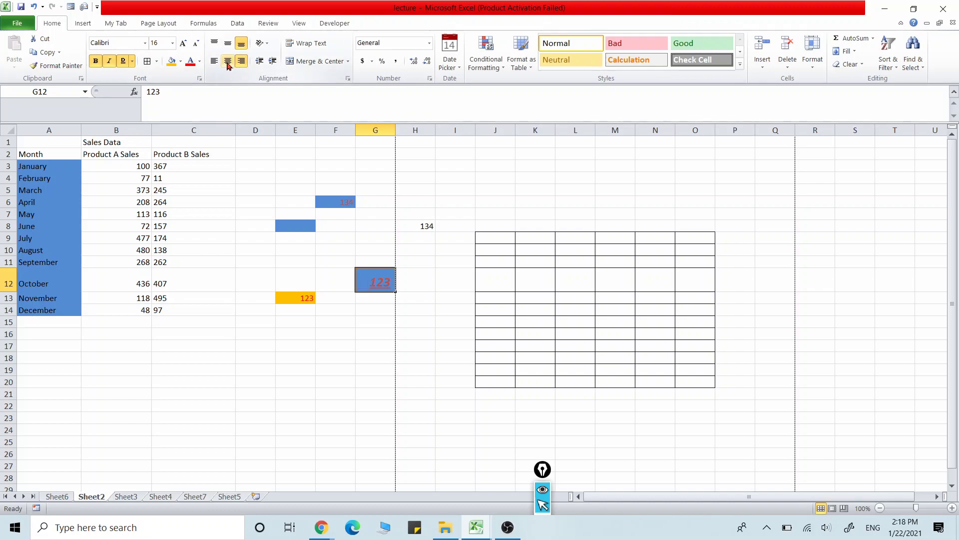
left_click(228, 61)
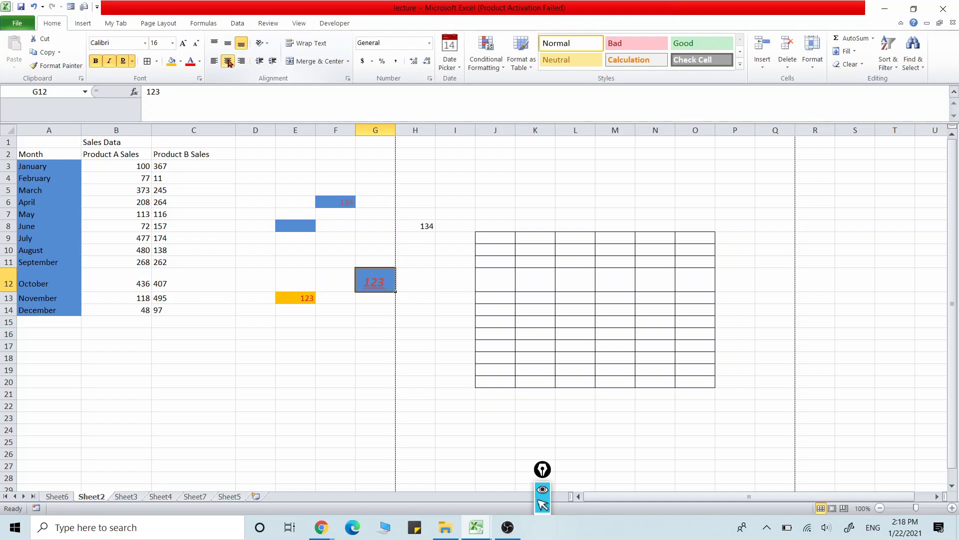
left_click(392, 381)
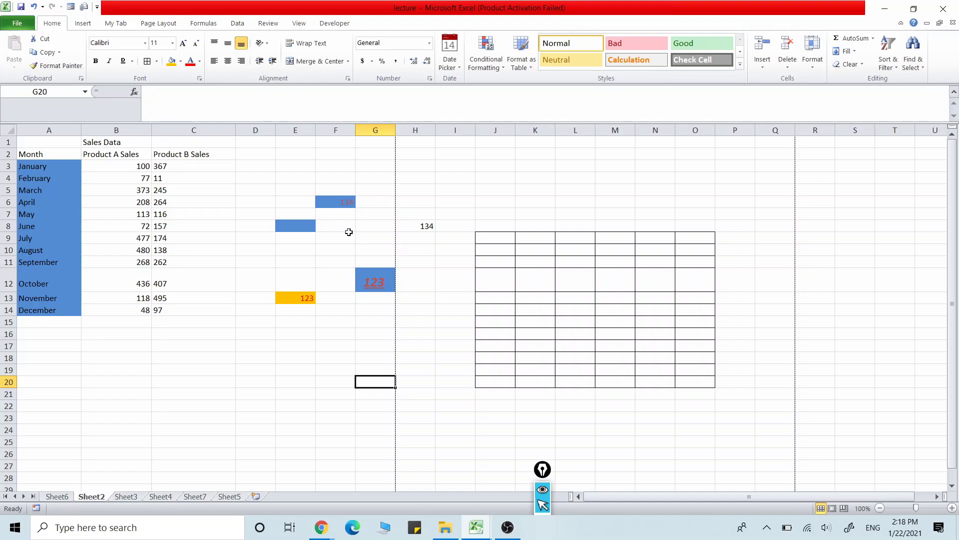
Step: Enter the text "Computer Science" in cell H6
key("Page_Up")
key("Right")
double_click(422, 199)
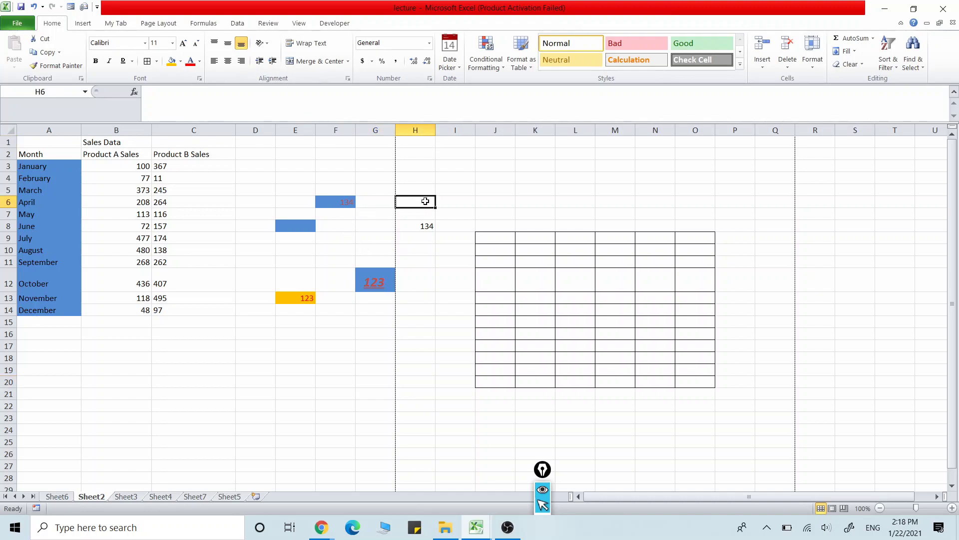
type("C")
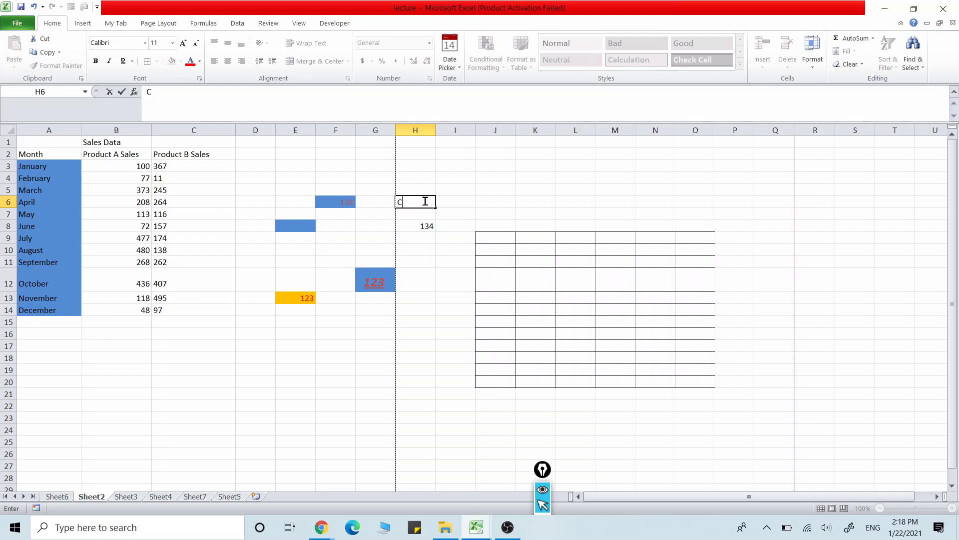
type("omputer Science")
left_click(430, 224)
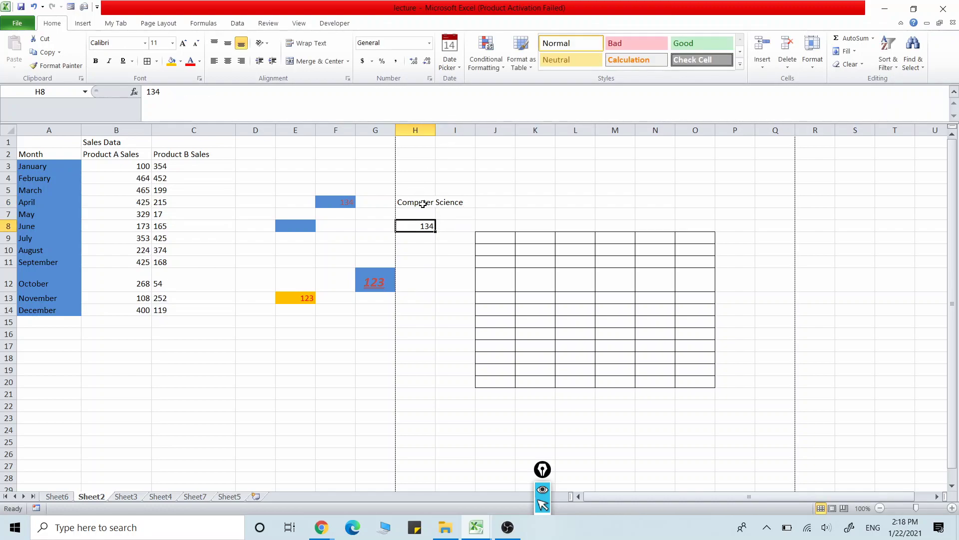
Step: Turn on Wrap Text for cell H6 so its text fits within the column width
left_click(422, 203)
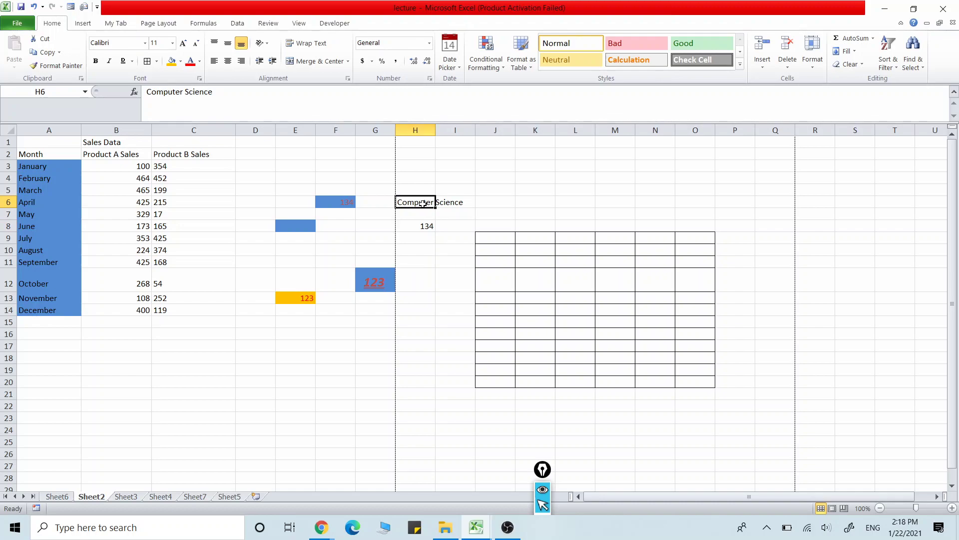
left_click(307, 43)
left_click(460, 279)
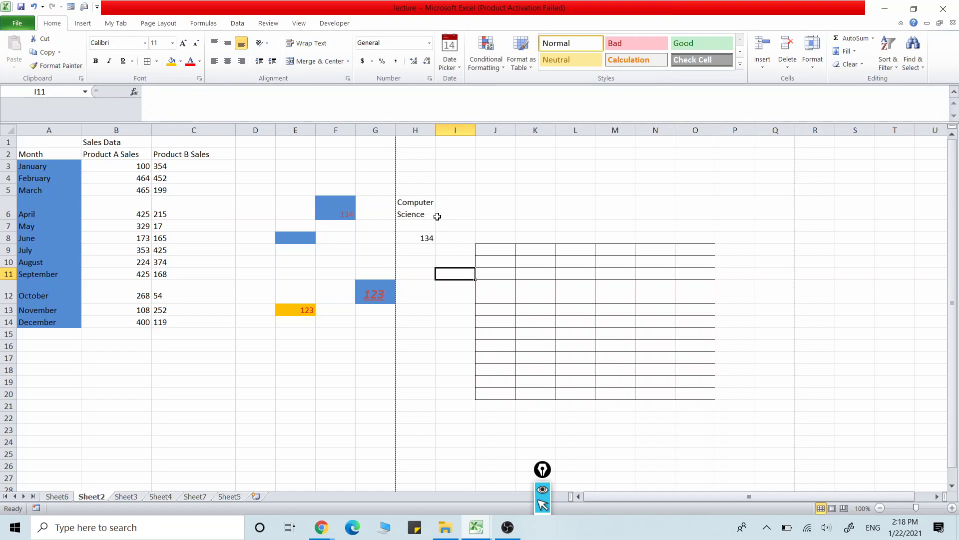
left_click(417, 212)
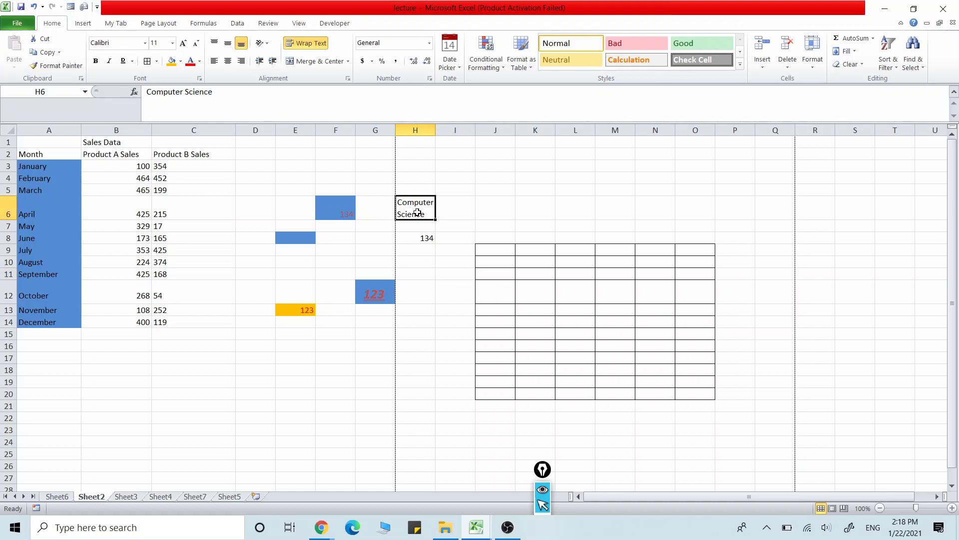
left_click(464, 207)
left_click(423, 271)
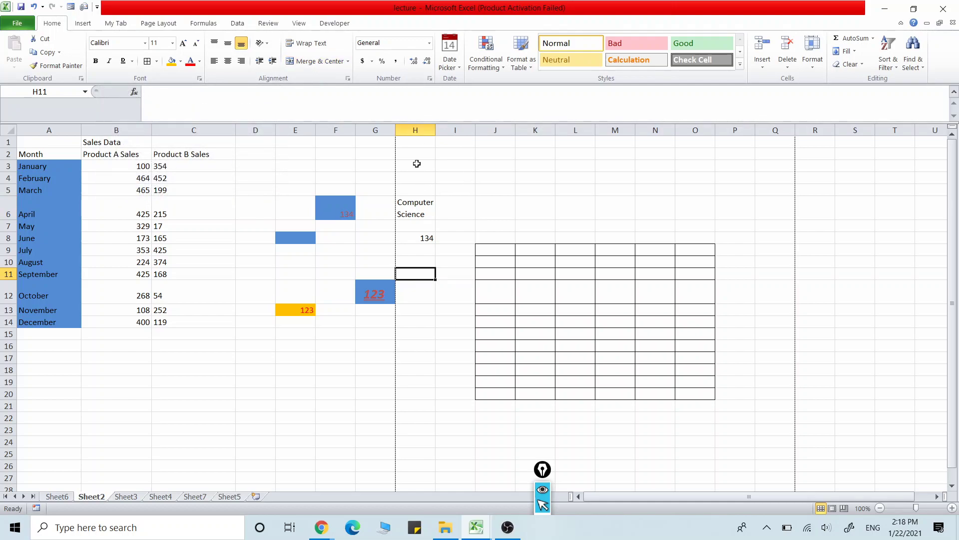
left_click_drag(419, 163, 508, 160)
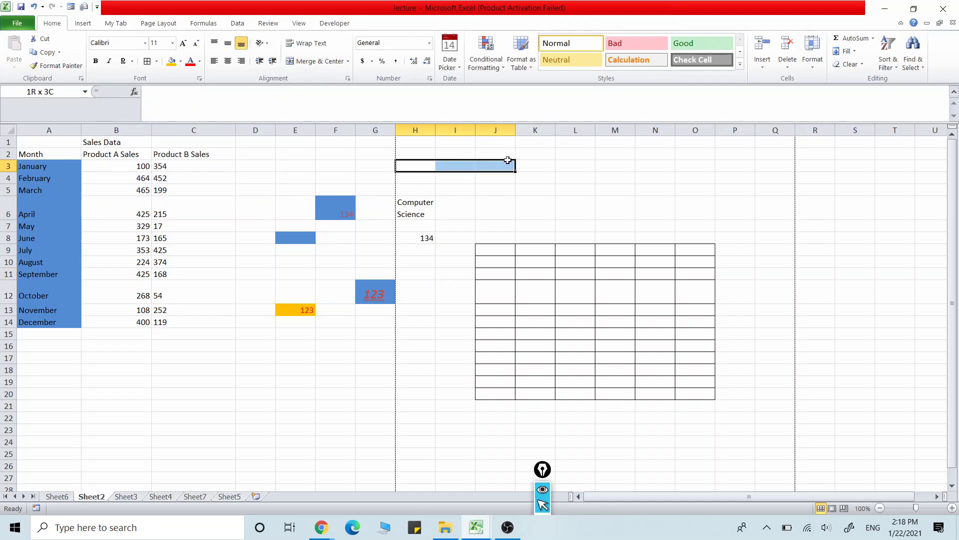
left_click(478, 164)
key("Left")
key("Left")
key("Left")
key("Left")
key("Left")
key("Left")
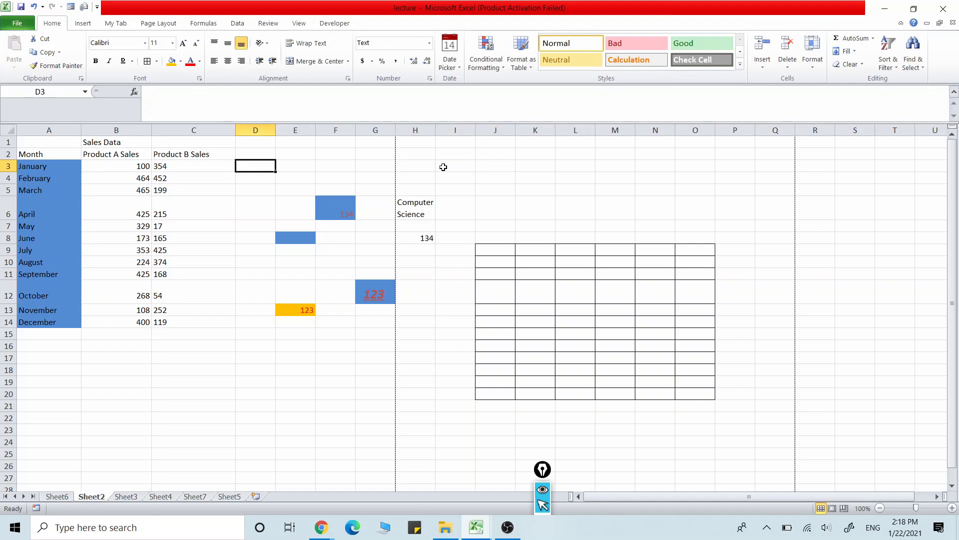
left_click(430, 166)
Step: Merge and centre cells H6 to L6 so "Computer Science" spans the five columns
left_click(431, 215)
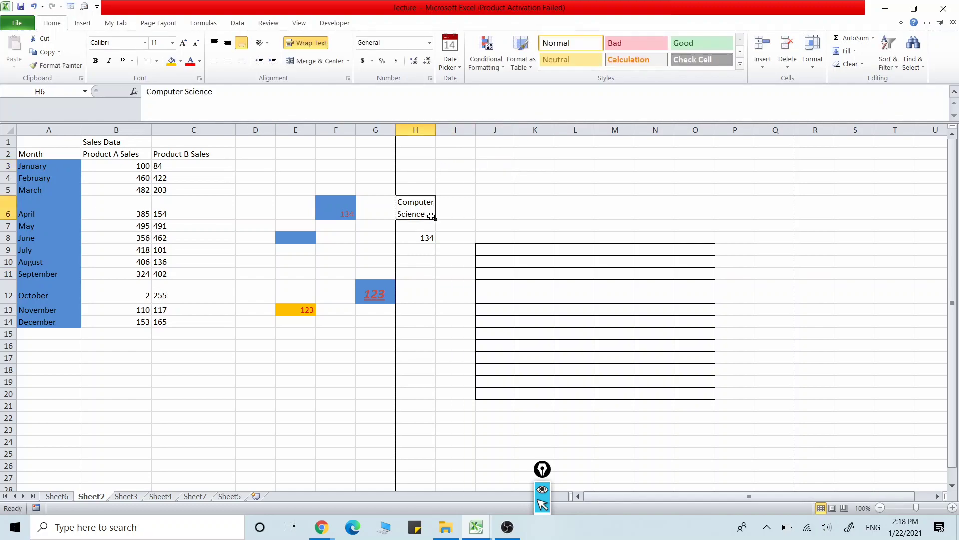
left_click_drag(422, 209, 569, 204)
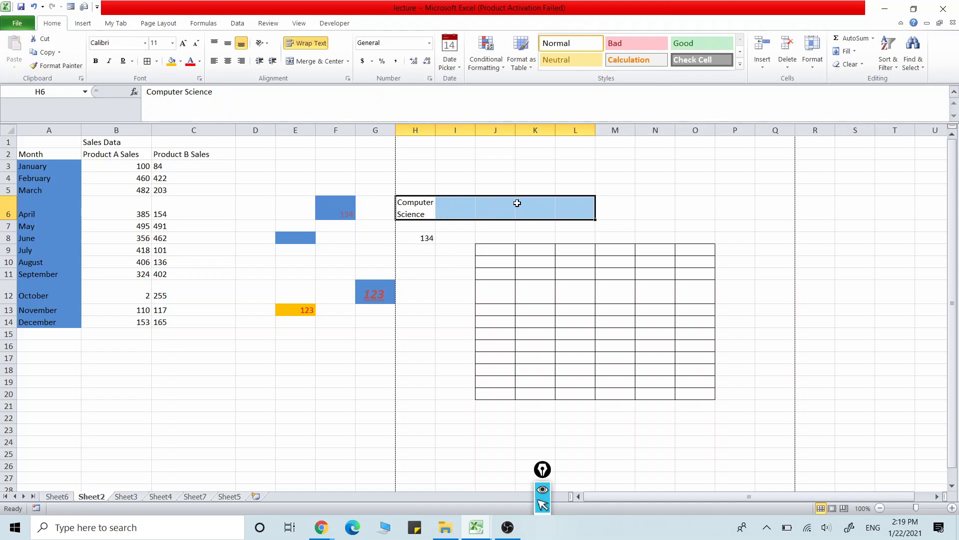
left_click(316, 66)
left_click(405, 320)
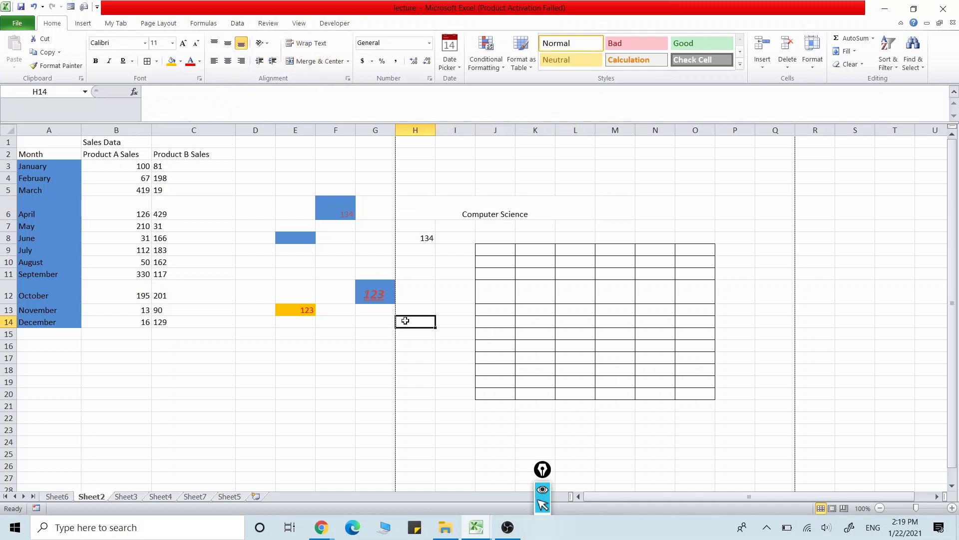
left_click(426, 212)
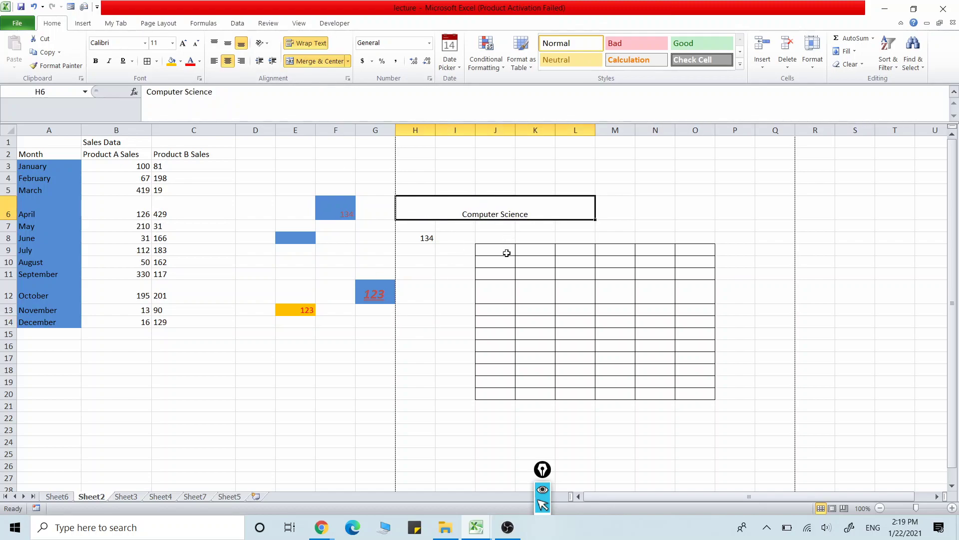
Step: Look through the number formats available for cell I12 without choosing one
left_click(457, 299)
left_click(532, 207)
left_click(455, 300)
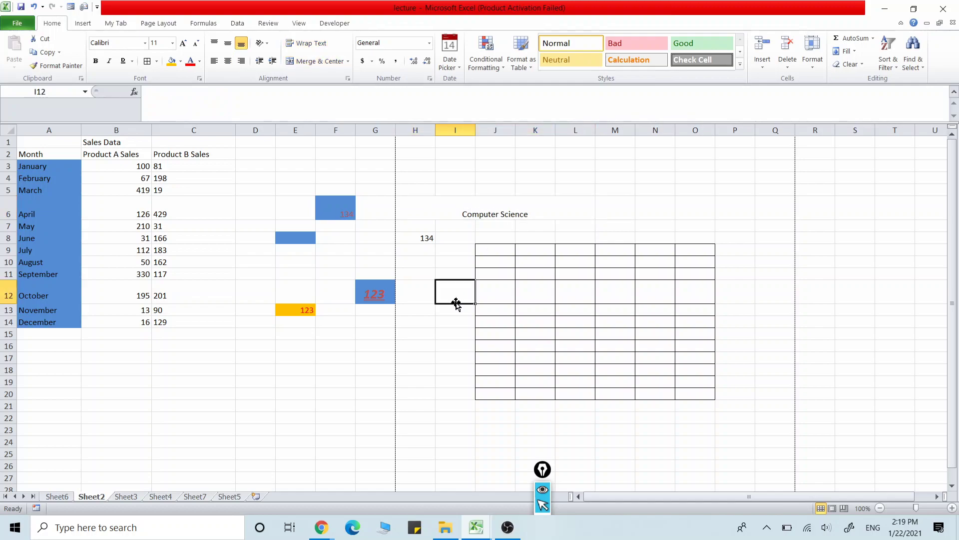
left_click(429, 44)
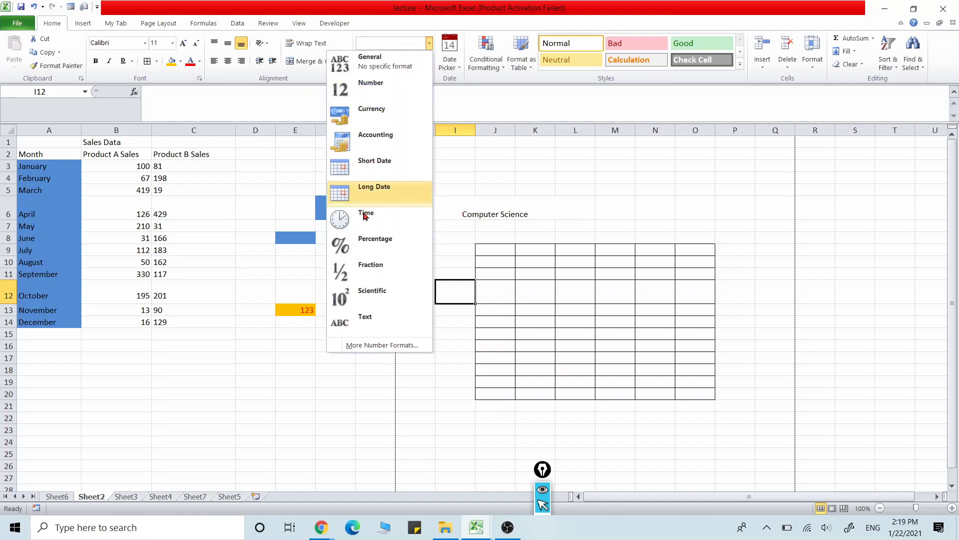
left_click(539, 223)
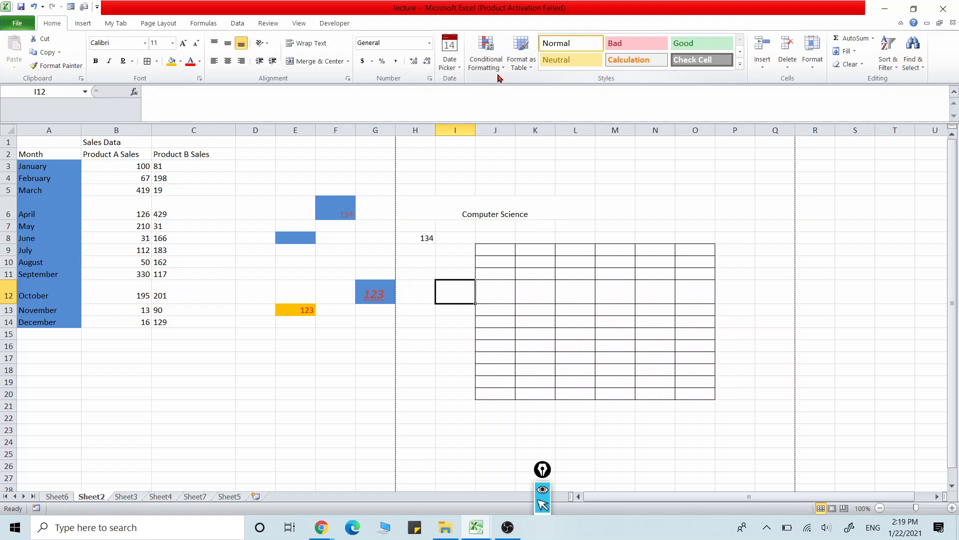
Step: Apply the Bad cell style to the empty cell I12
left_click(732, 64)
left_click(740, 65)
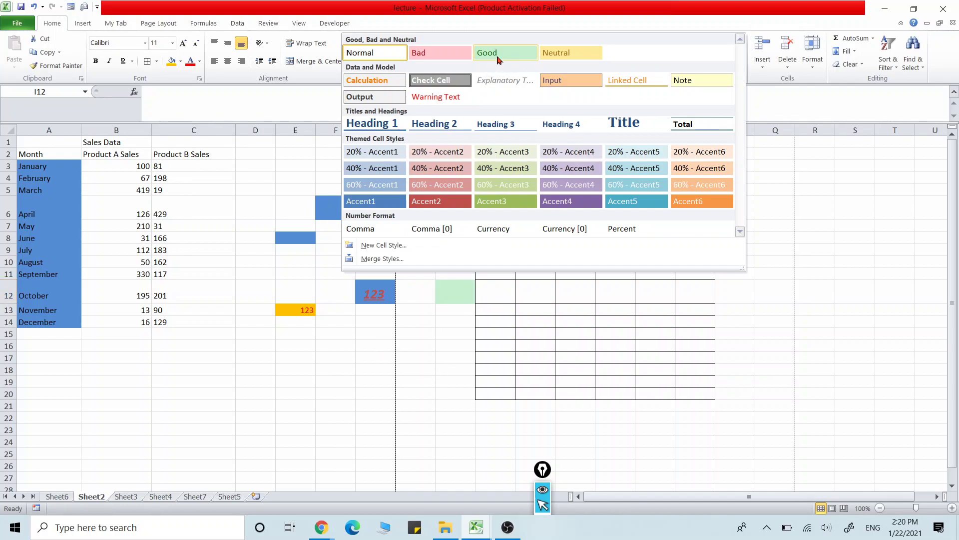
left_click(438, 54)
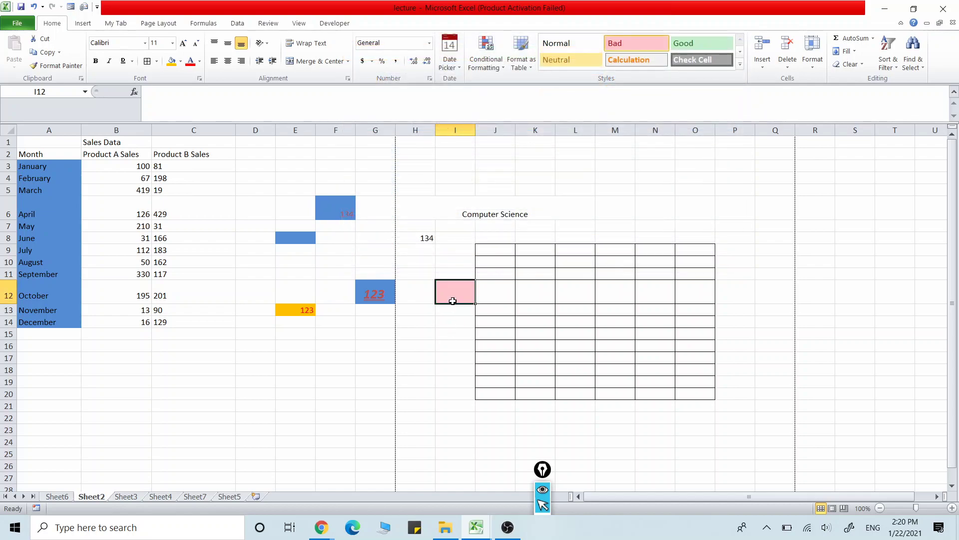
Step: Enter the text "ghij" in the styled cell I12
double_click(452, 290)
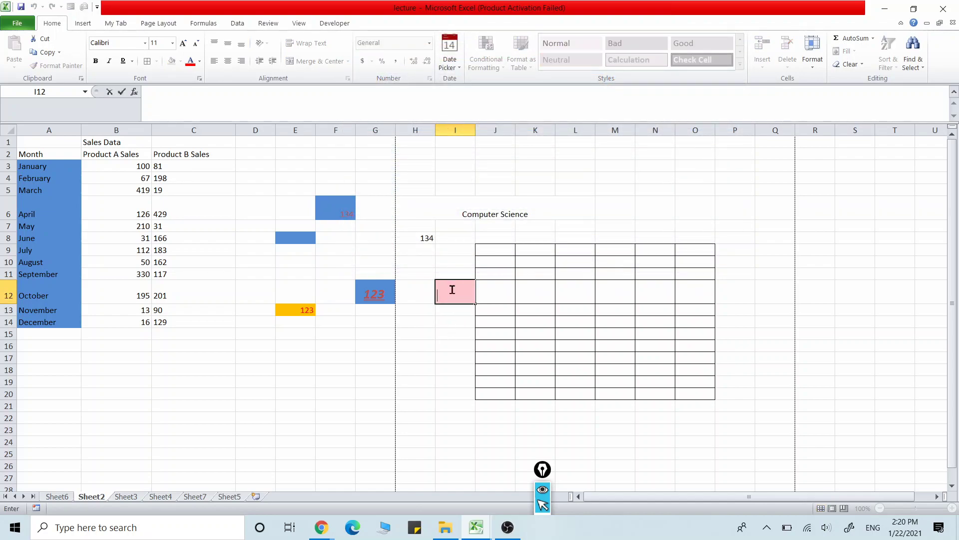
type("ghij")
left_click(463, 358)
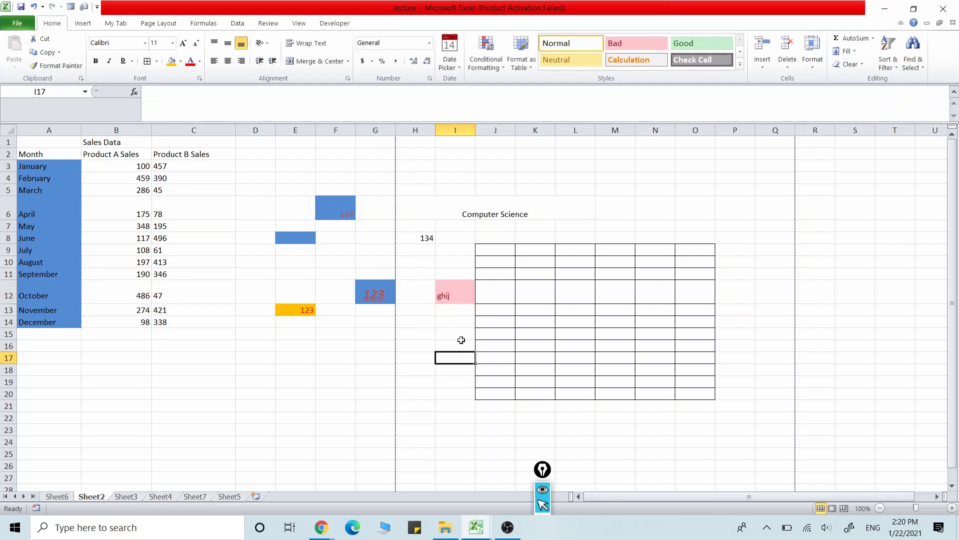
left_click(458, 301)
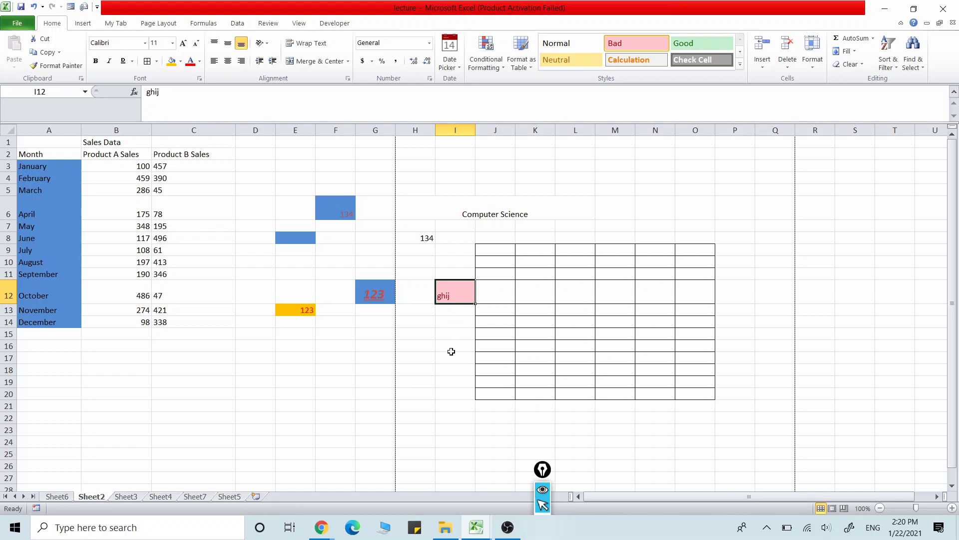
left_click(457, 316)
left_click(458, 296)
Step: Start a new custom cell style from cell I15 and name it "mystyle"
left_click(453, 332)
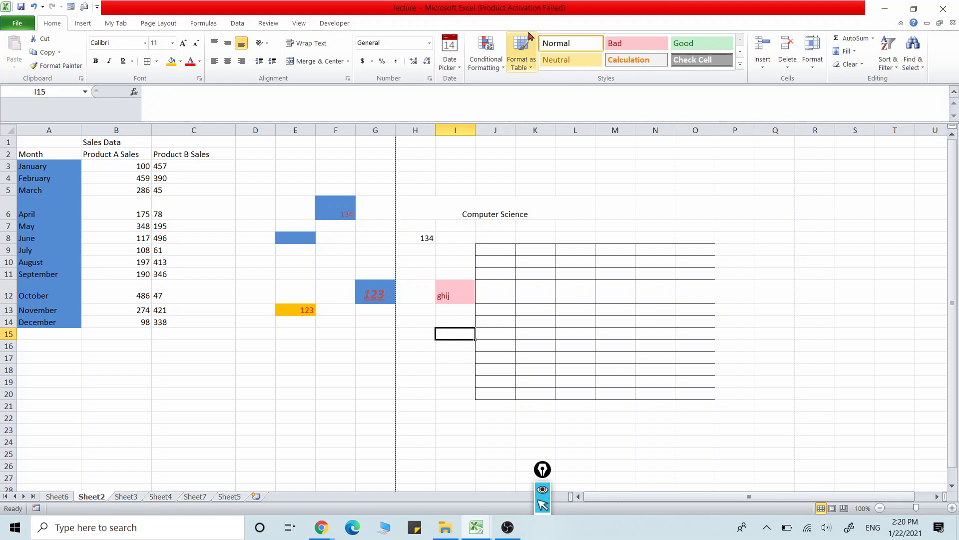
left_click(740, 64)
left_click(386, 245)
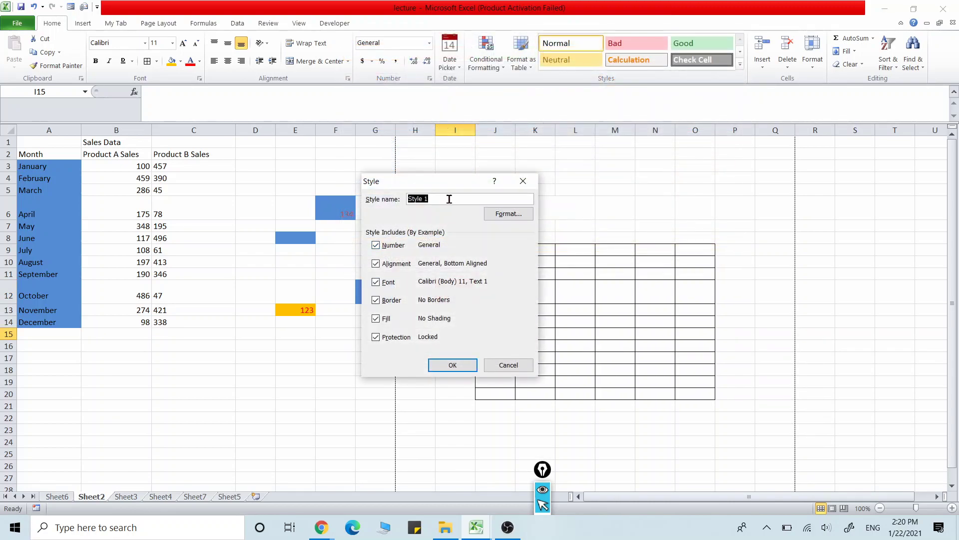
key("BackSpace")
type("my")
Step: Set the new style's vertical alignment to Center and its horizontal alignment to Left (Indent)
left_click(519, 214)
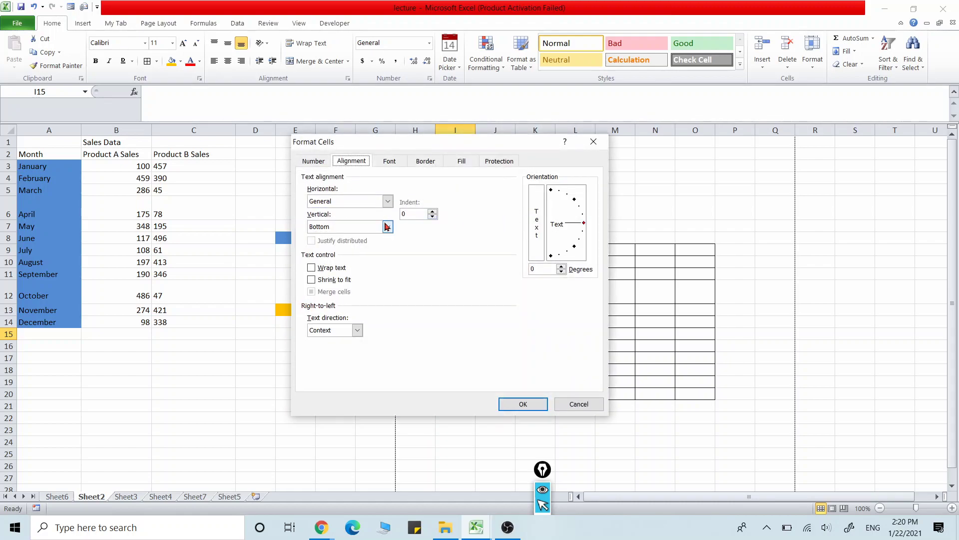
left_click(387, 227)
left_click(328, 243)
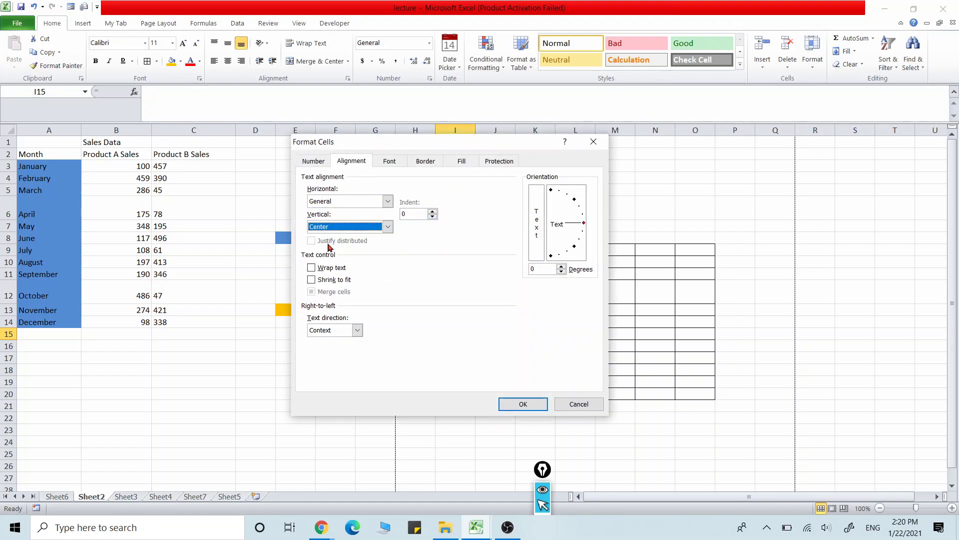
left_click(389, 201)
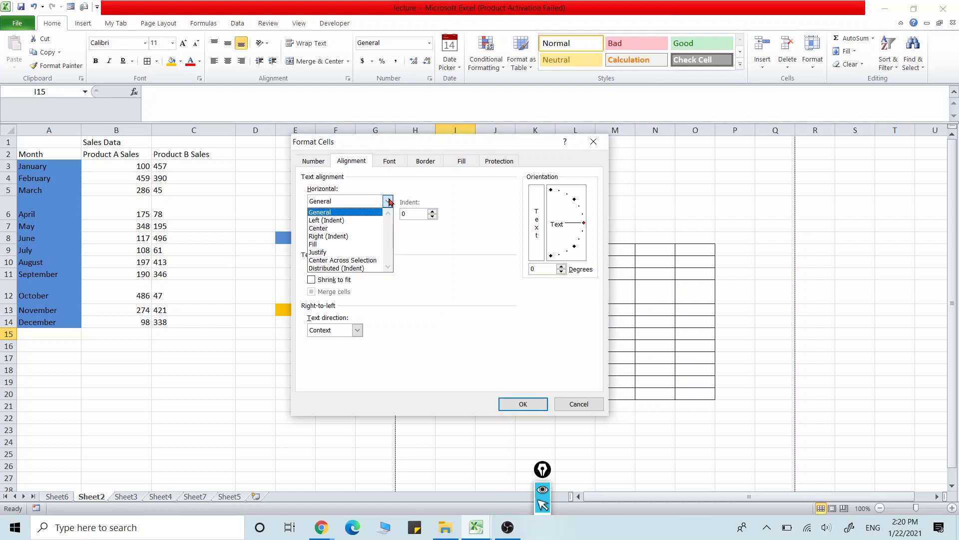
left_click(349, 221)
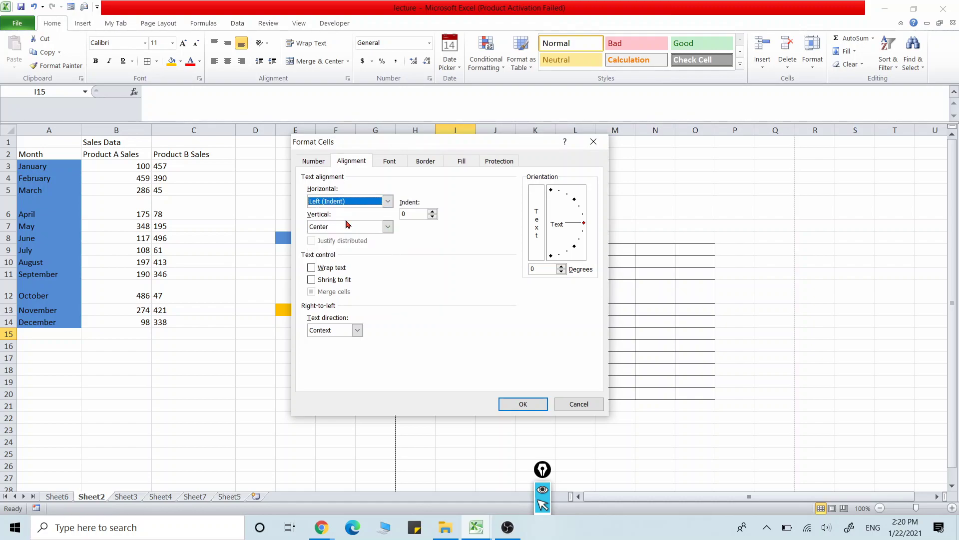
Step: Set the new style's font to Agency FB at size 22
left_click(397, 160)
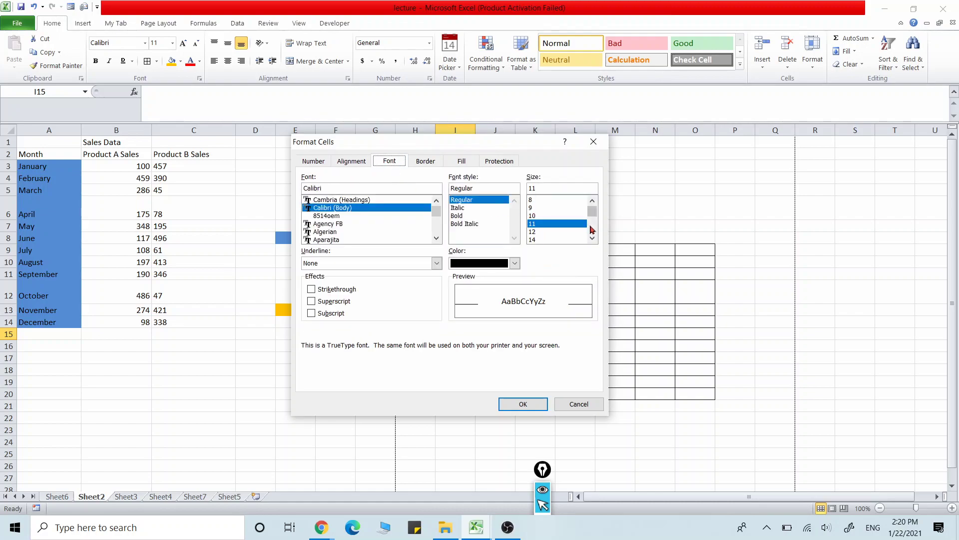
left_click(592, 239)
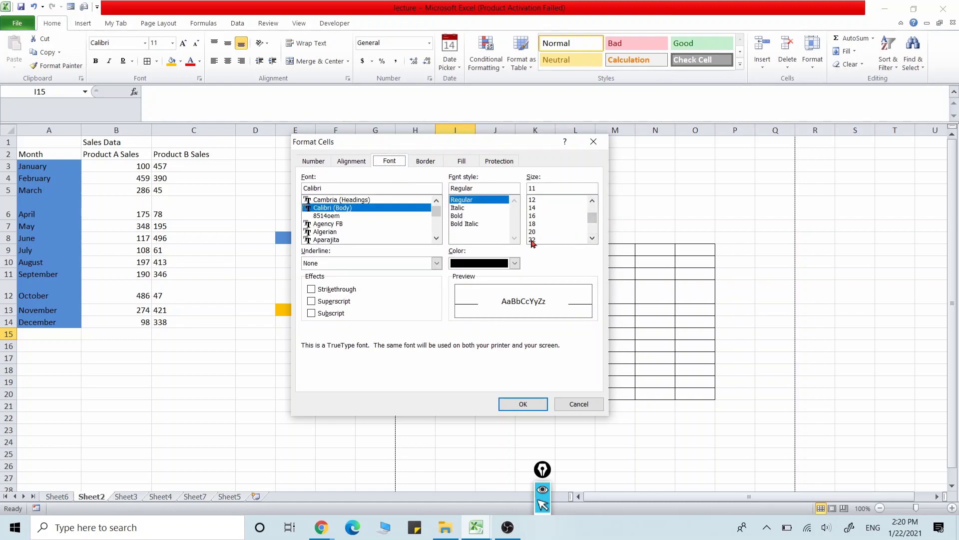
left_click(532, 240)
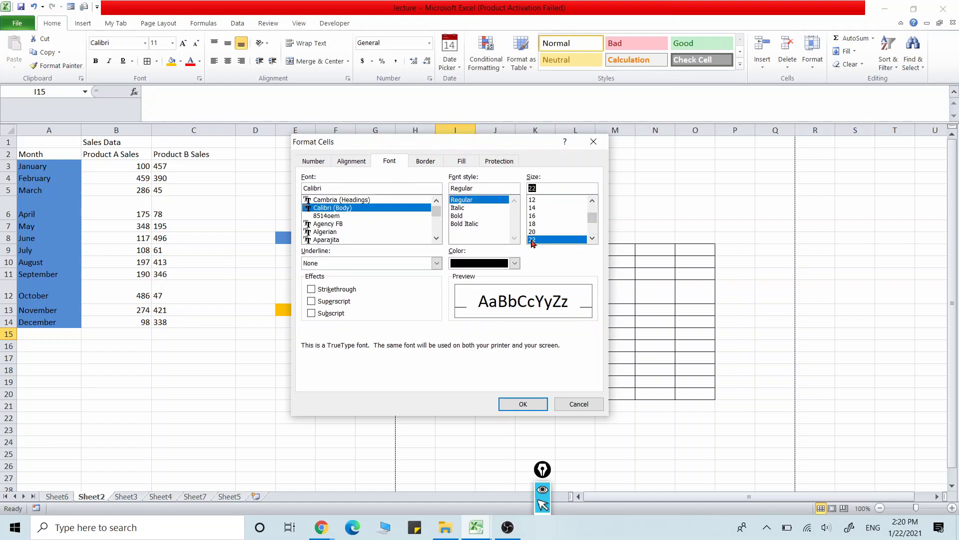
left_click(333, 225)
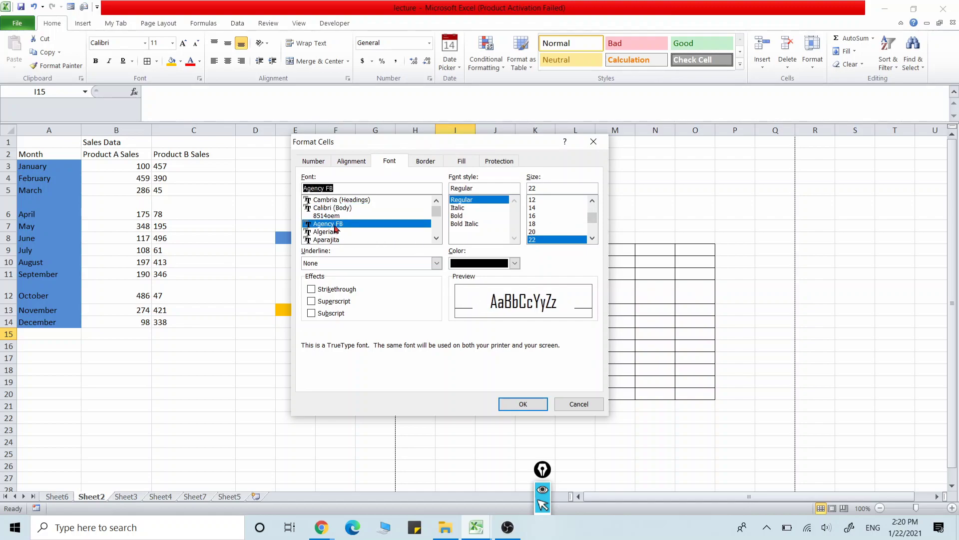
Step: Try a red background fill for the new style and settle on dark blue
left_click(460, 164)
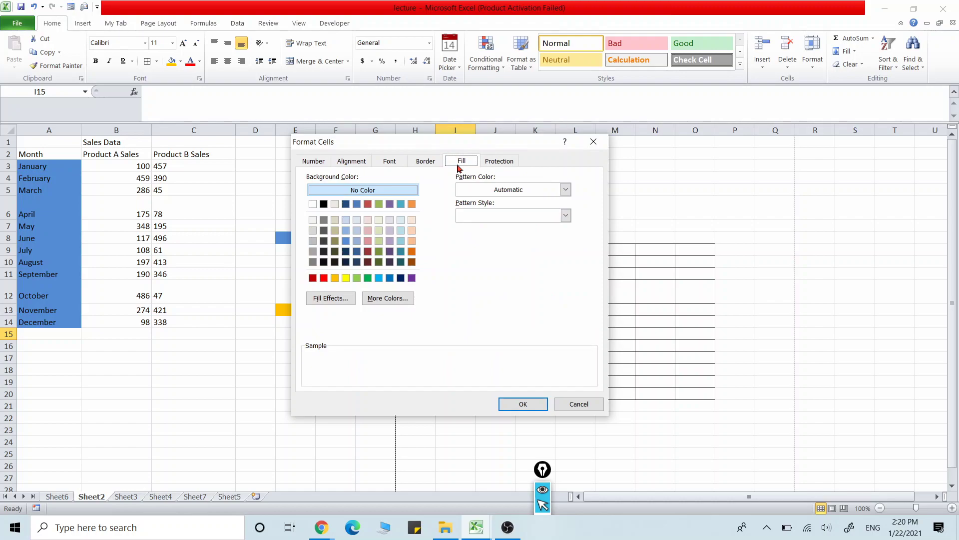
left_click(370, 205)
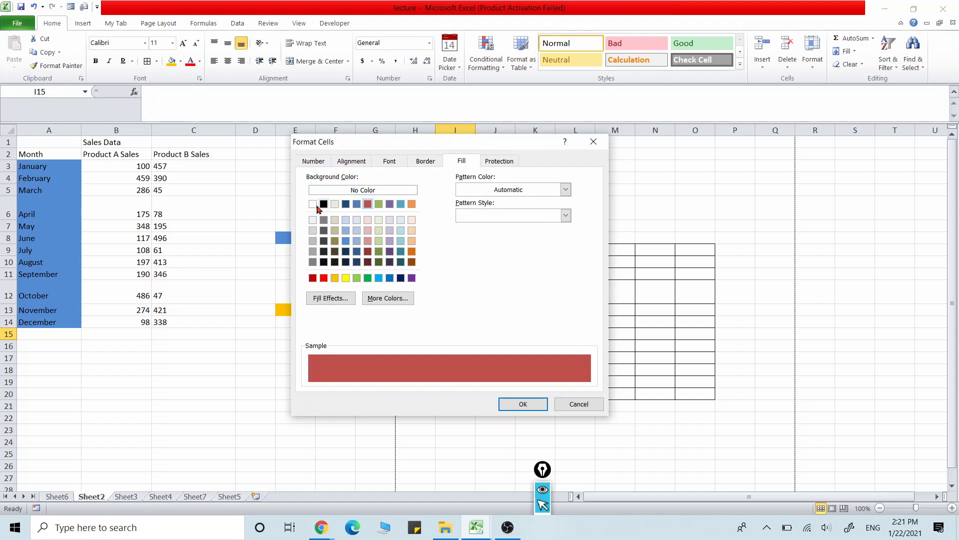
left_click(346, 205)
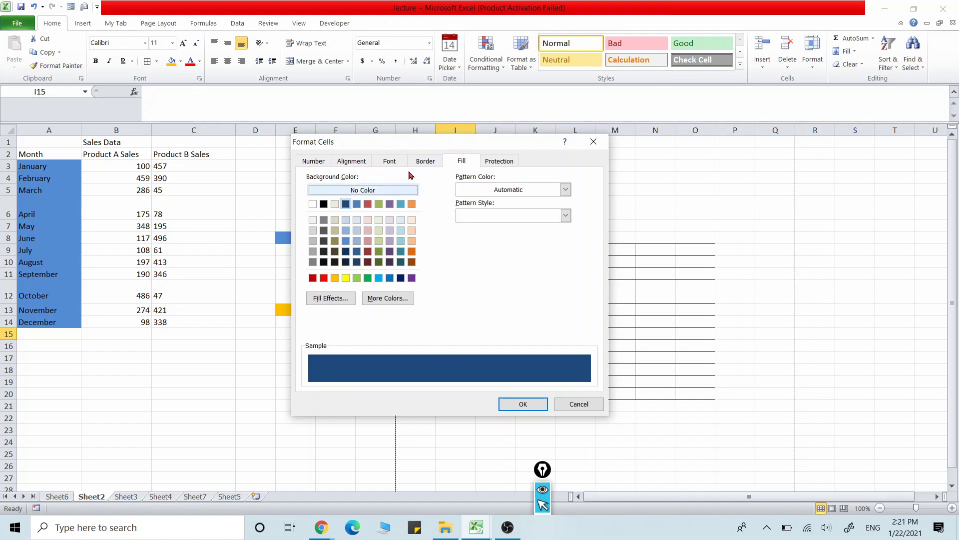
Step: Set the new style's font colour to standard red and save the style
left_click(390, 163)
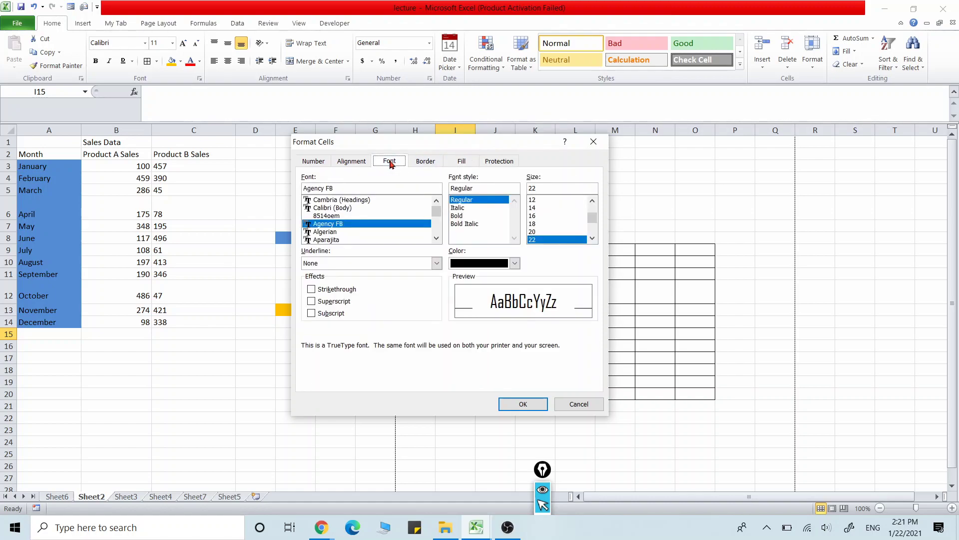
left_click(514, 263)
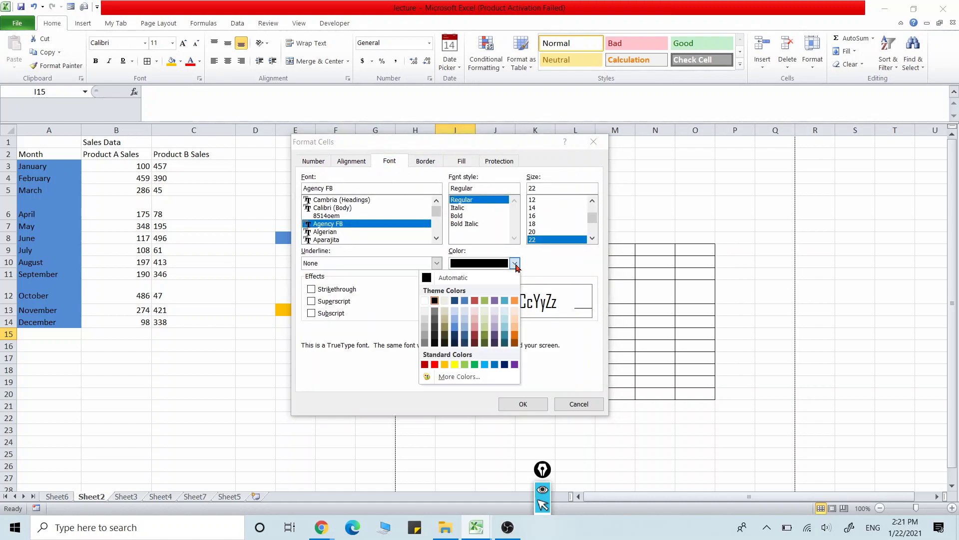
left_click(434, 364)
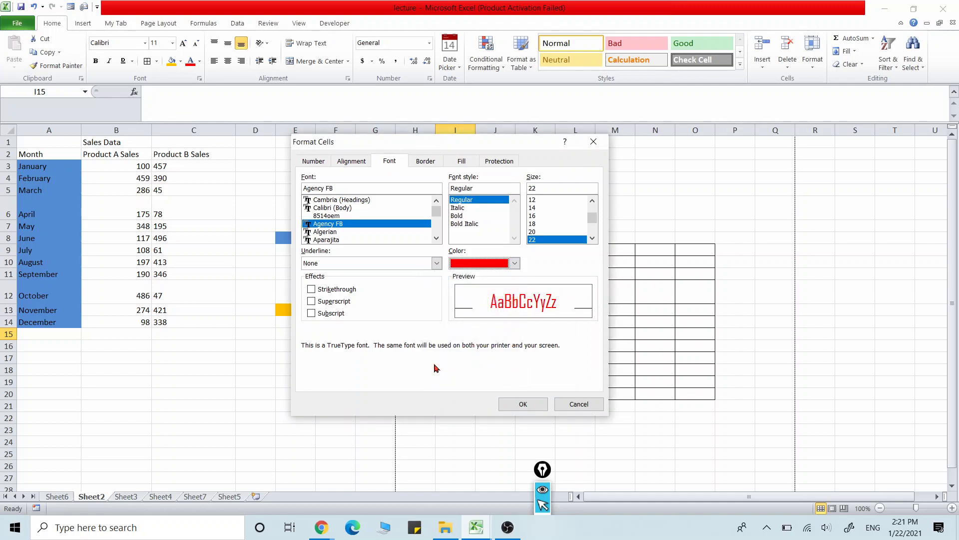
left_click(518, 404)
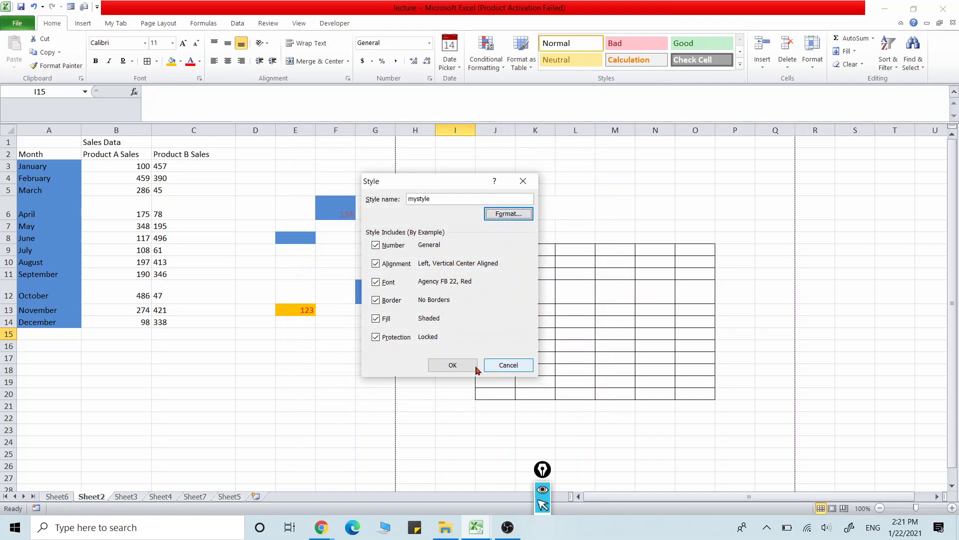
left_click(454, 364)
Step: Apply the mystyle cell style to cell L3 and enter the text "hello" in it
left_click(582, 159)
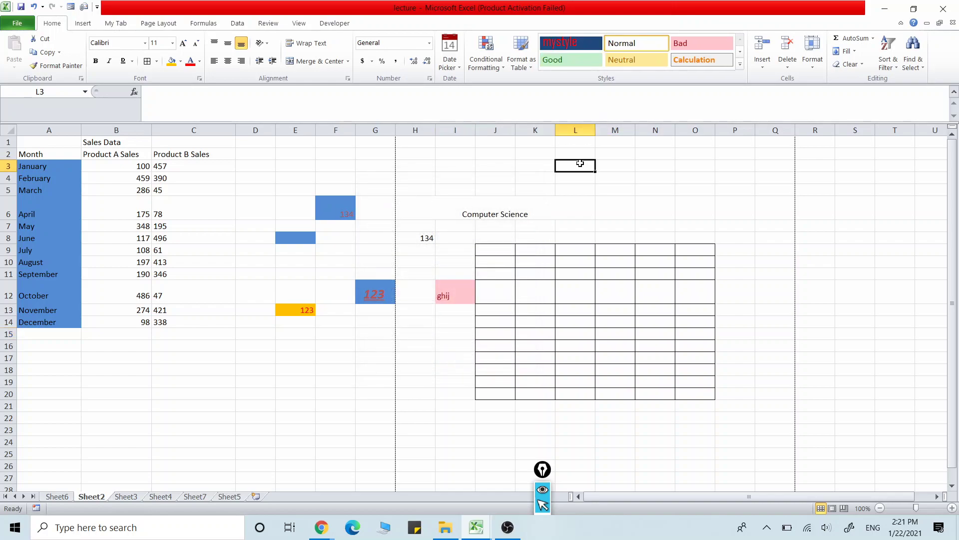
left_click(570, 42)
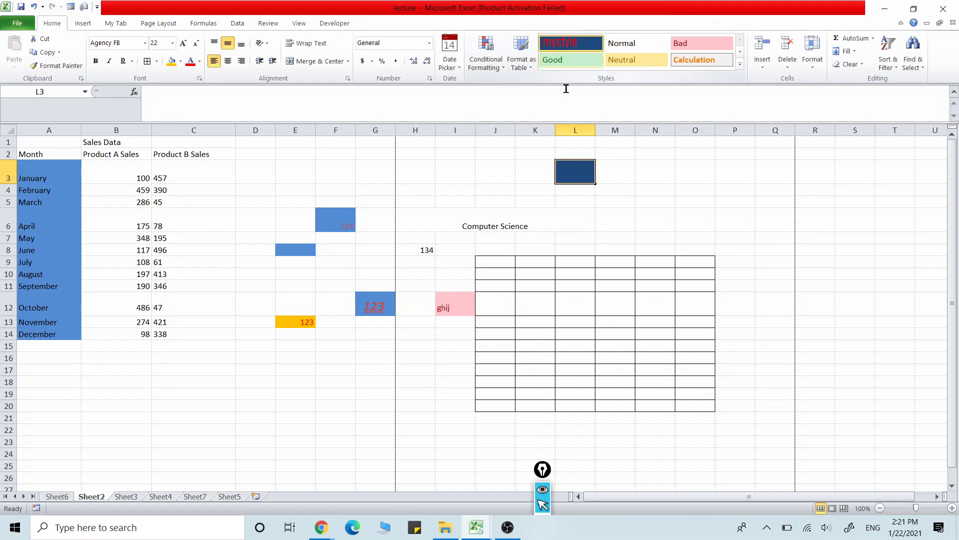
double_click(588, 174)
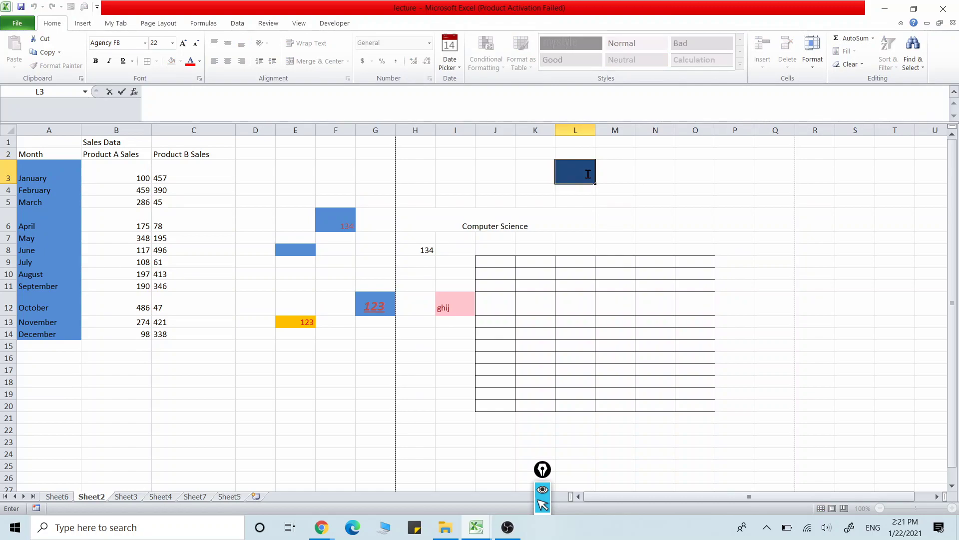
type("hello")
left_click(567, 205)
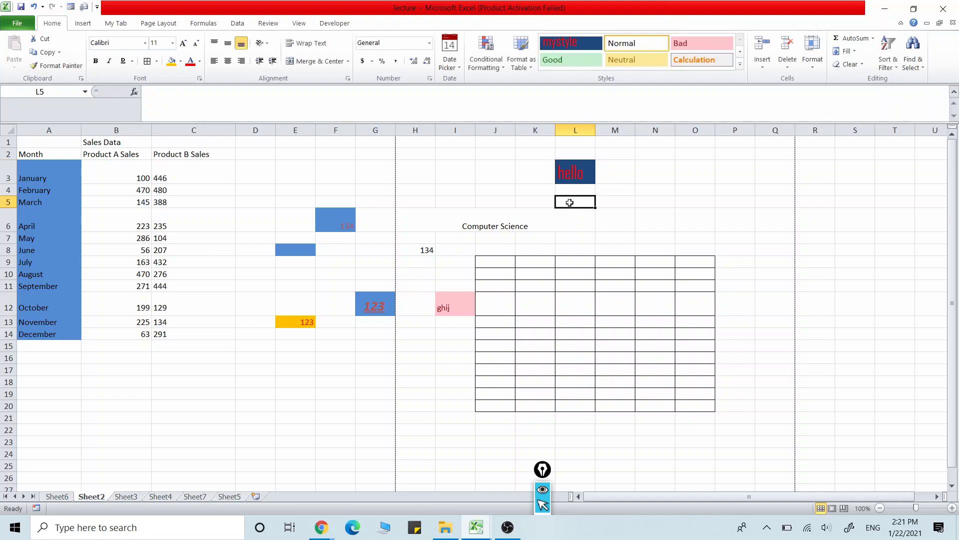
left_click(582, 180)
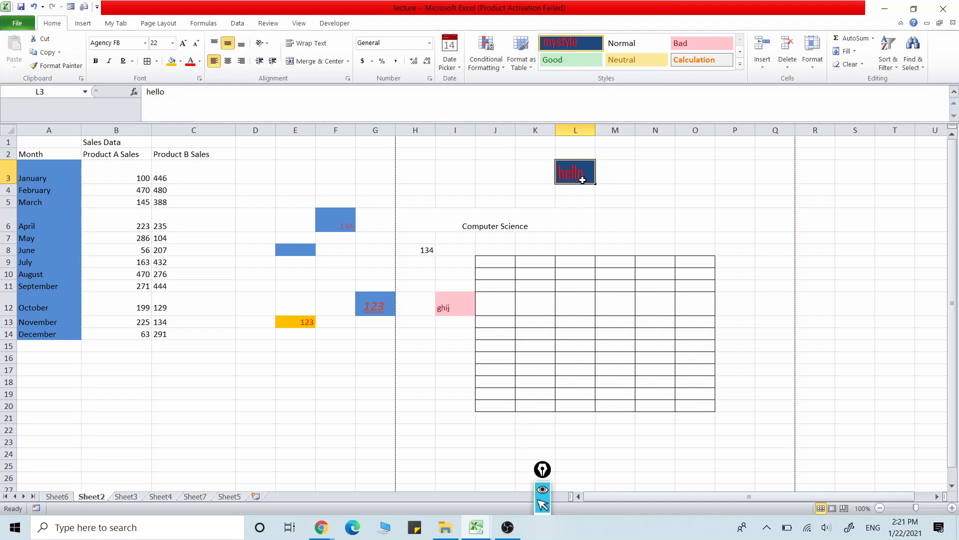
left_click(601, 275)
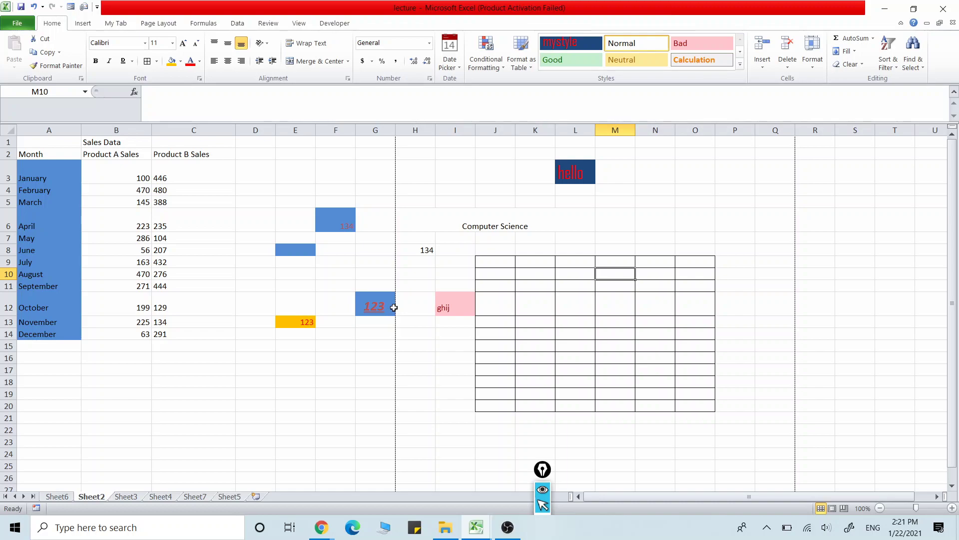
left_click(113, 370)
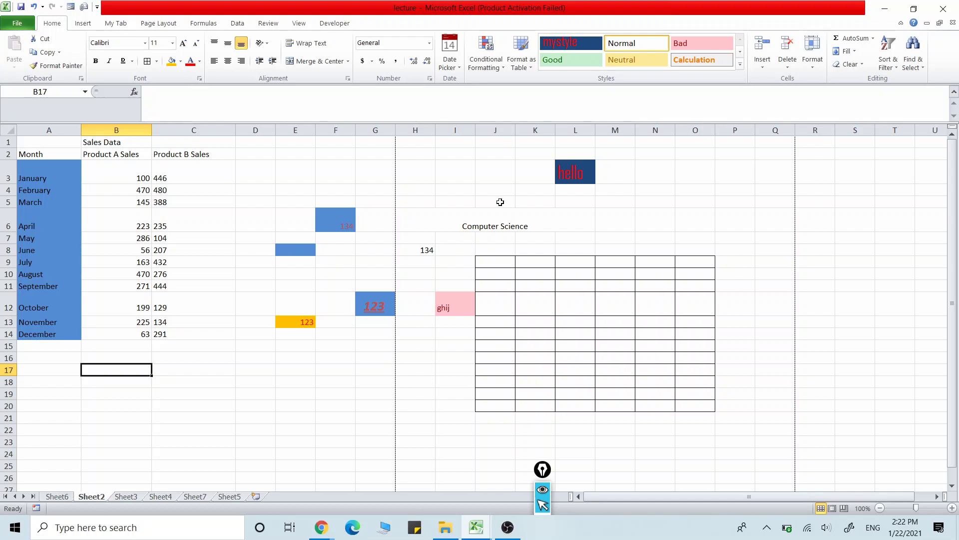
Step: Review the Number, Alignment, Font, Border and Fill settings in the Format Cells dialog for cell B17, then close it without changes
key("ctrl+shift+f")
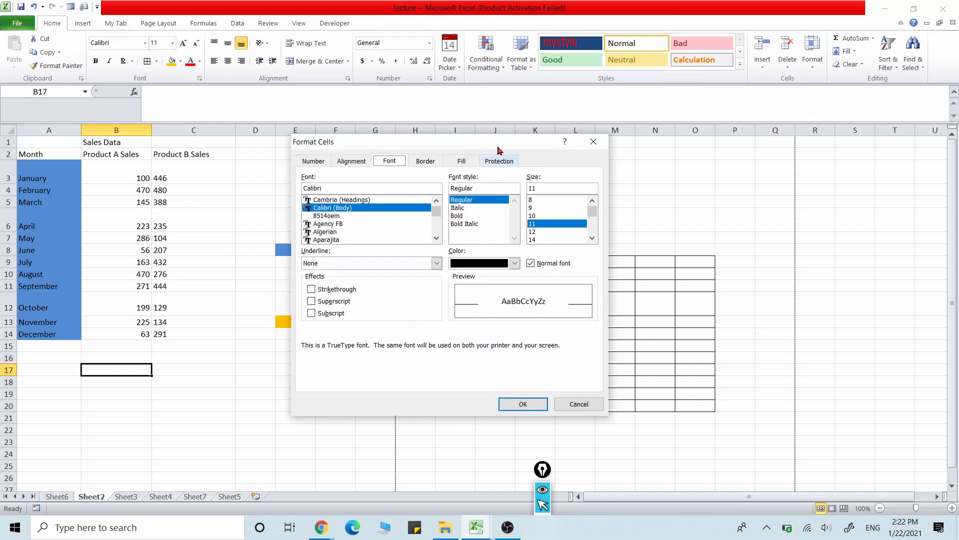
left_click_drag(506, 145, 533, 107)
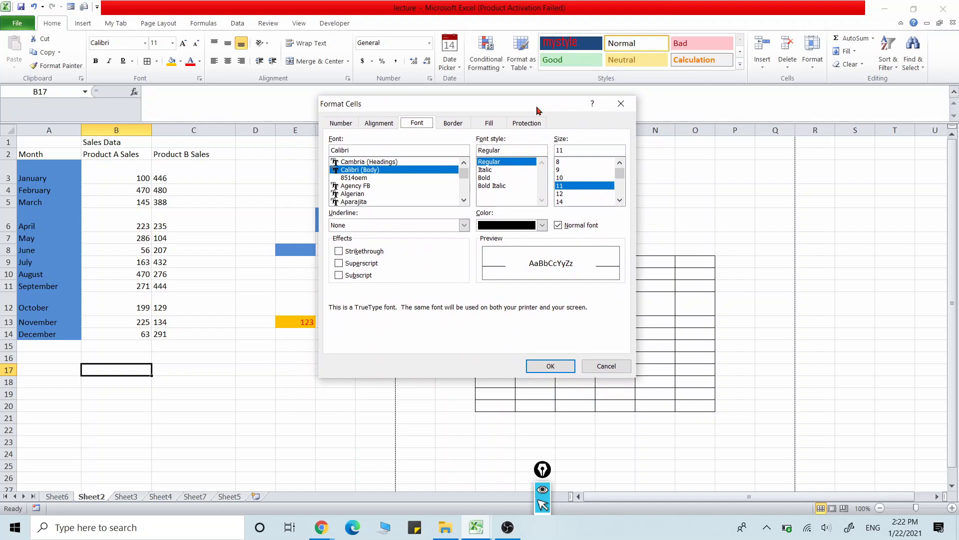
left_click(388, 126)
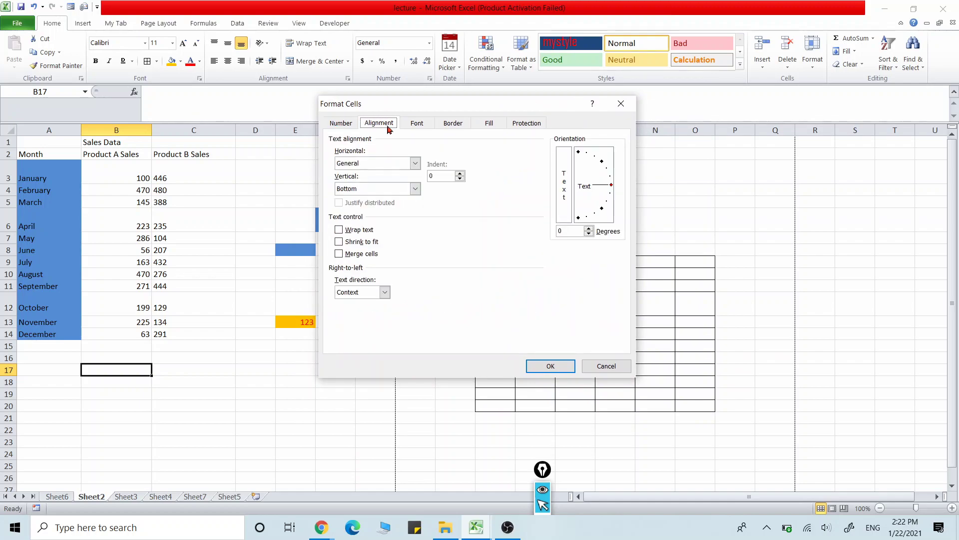
left_click(346, 122)
left_click(375, 128)
left_click(416, 128)
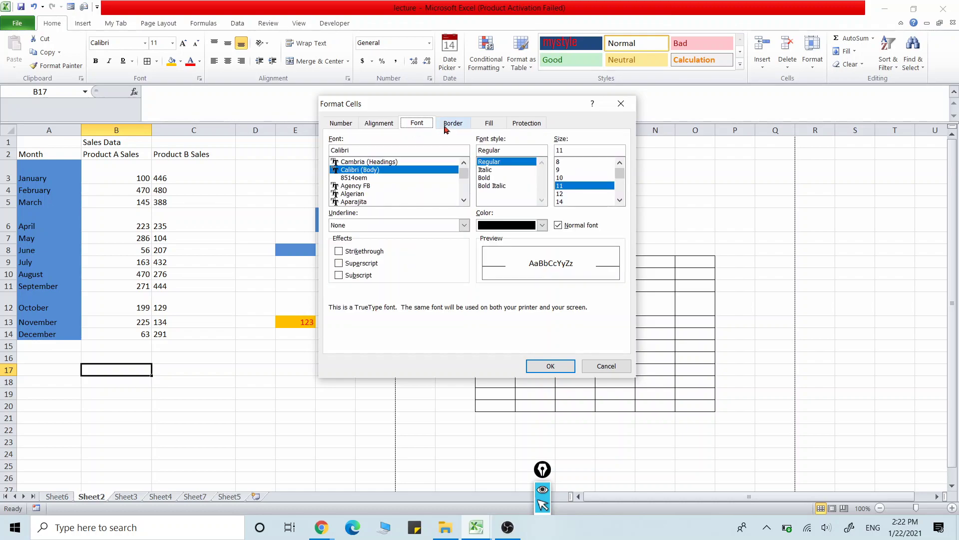
left_click(454, 127)
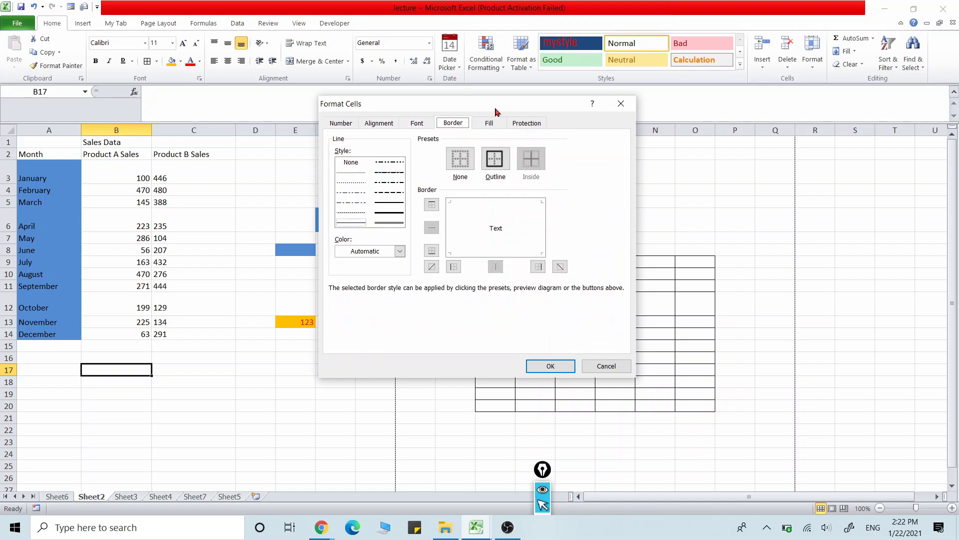
left_click_drag(496, 110, 490, 138)
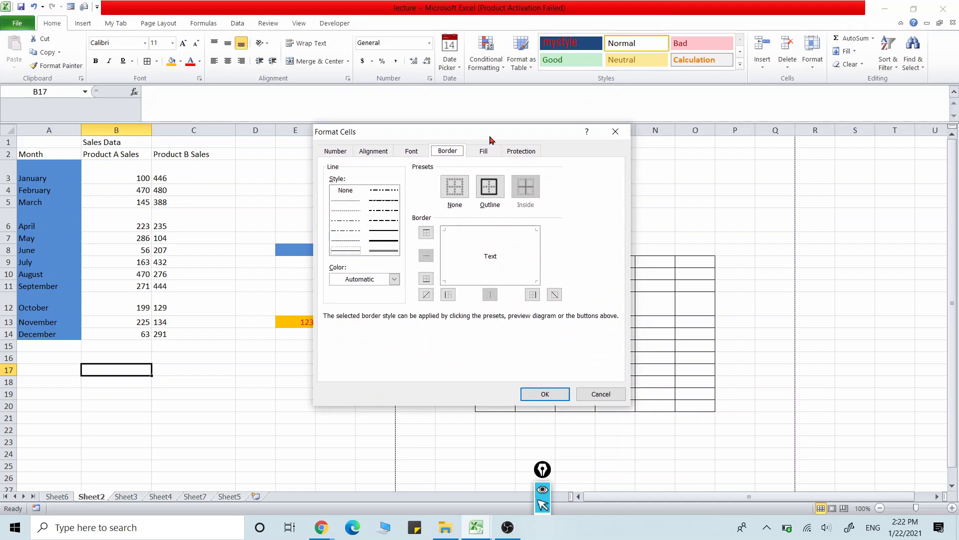
left_click(495, 151)
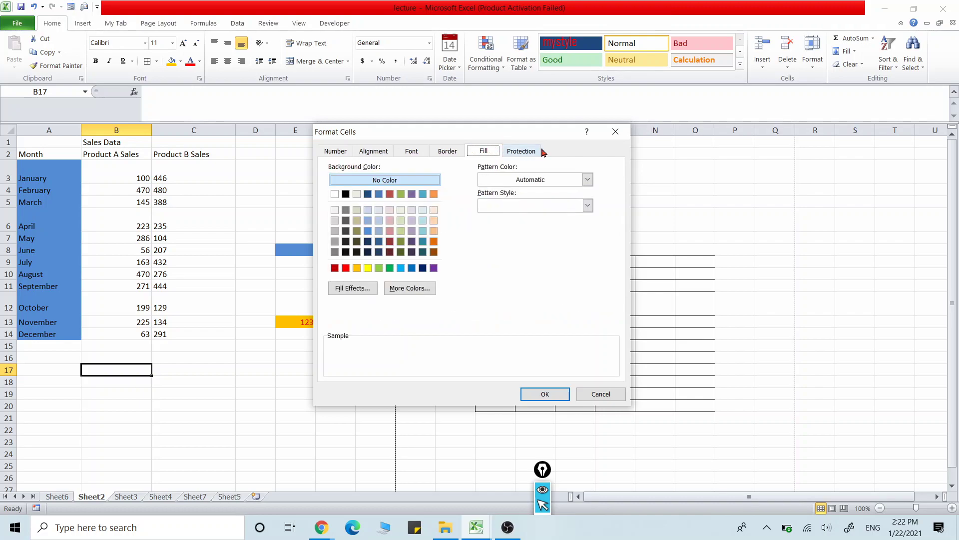
left_click(615, 133)
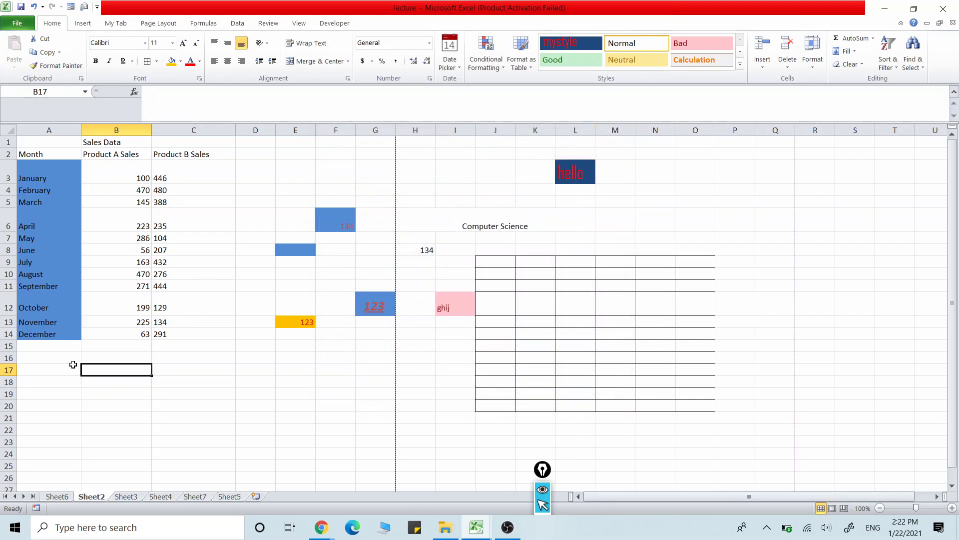
Step: Try Clear All on the month names in A3:A14 and undo it
left_click_drag(31, 165, 67, 335)
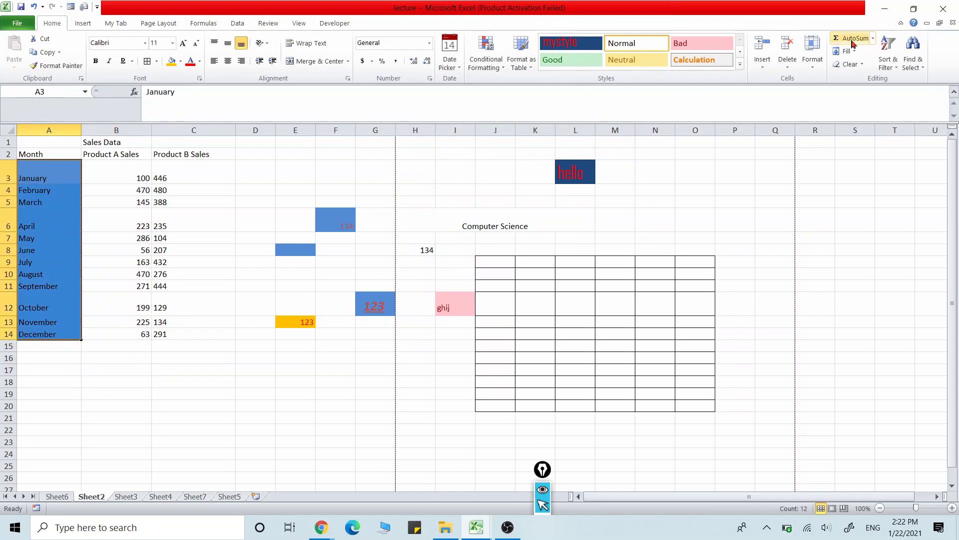
left_click(860, 66)
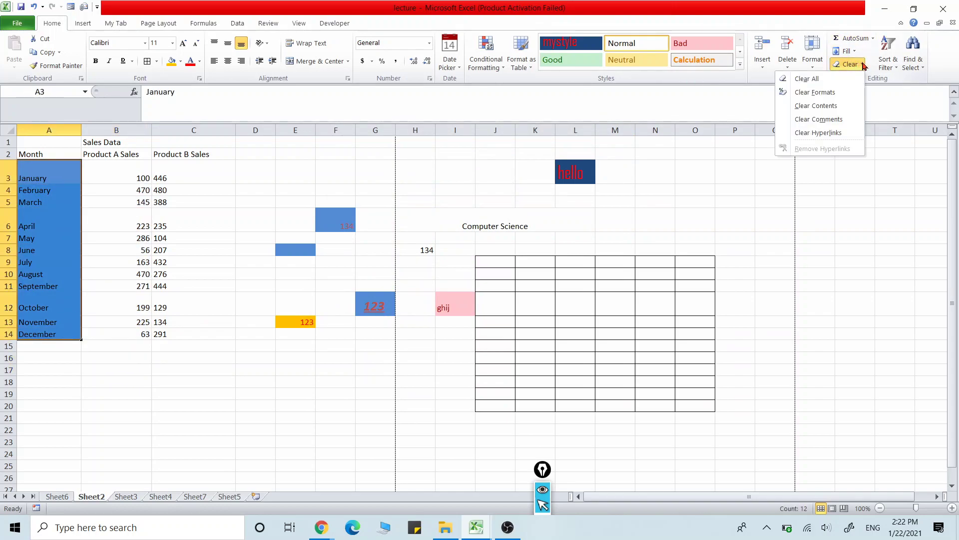
left_click(812, 80)
key("ctrl+z")
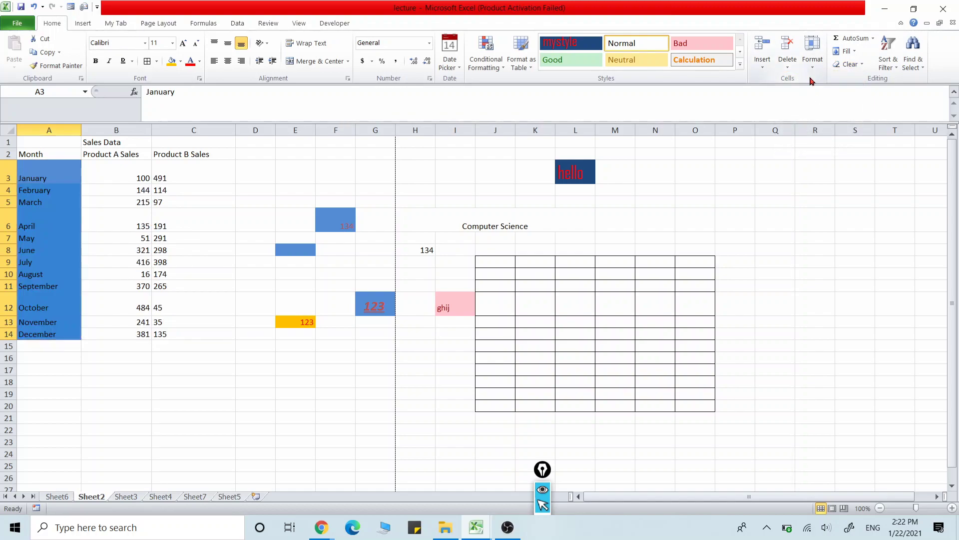
Step: Clear only the formats from the month names in A3:A14, keeping their text
left_click(860, 65)
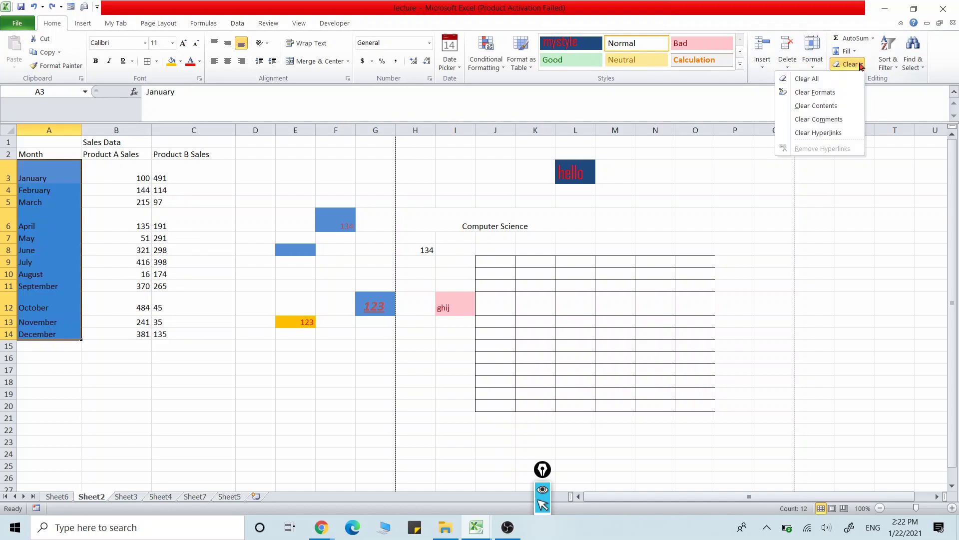
left_click(830, 92)
left_click(271, 340)
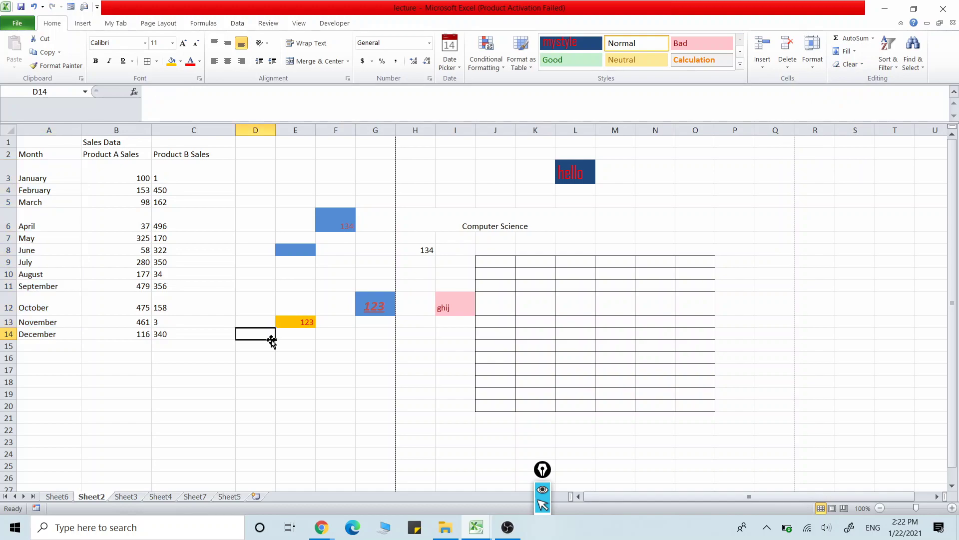
Step: Make the header row A2:C2 bold and give it an orange fill
left_click_drag(20, 153, 216, 154)
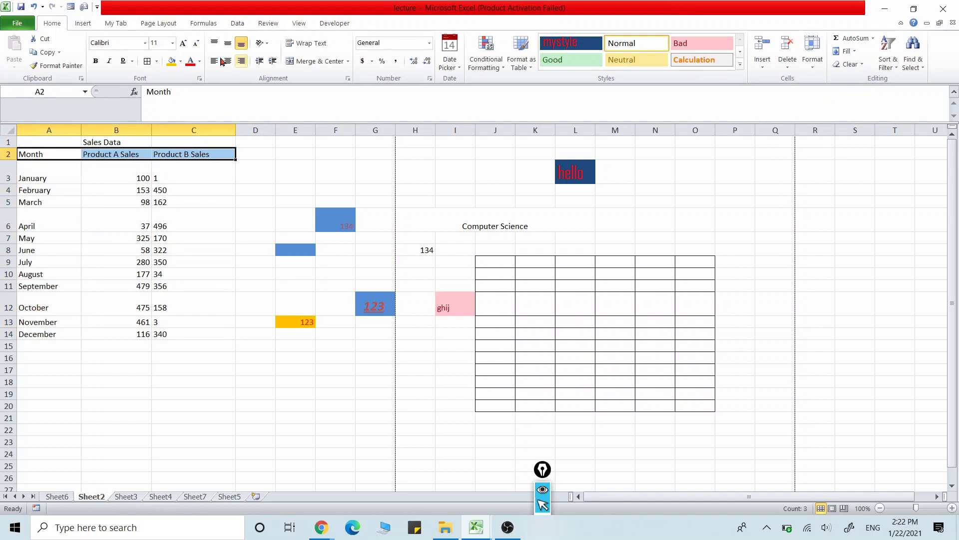
left_click(95, 62)
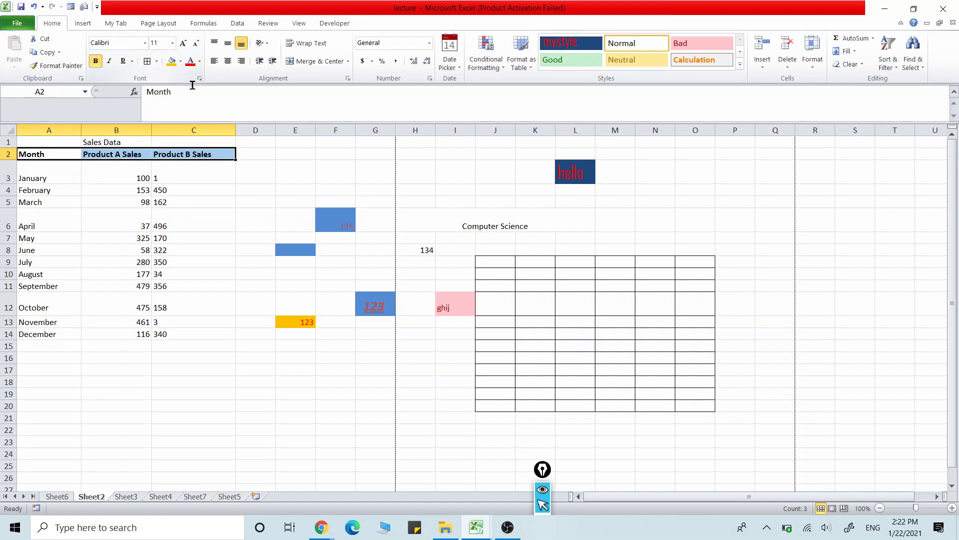
left_click(174, 65)
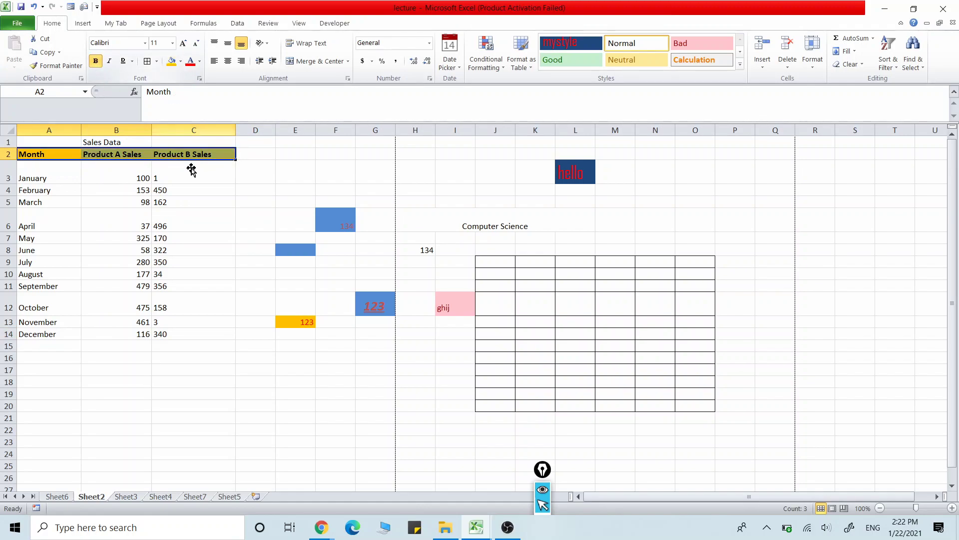
left_click(212, 238)
left_click_drag(73, 143, 162, 142)
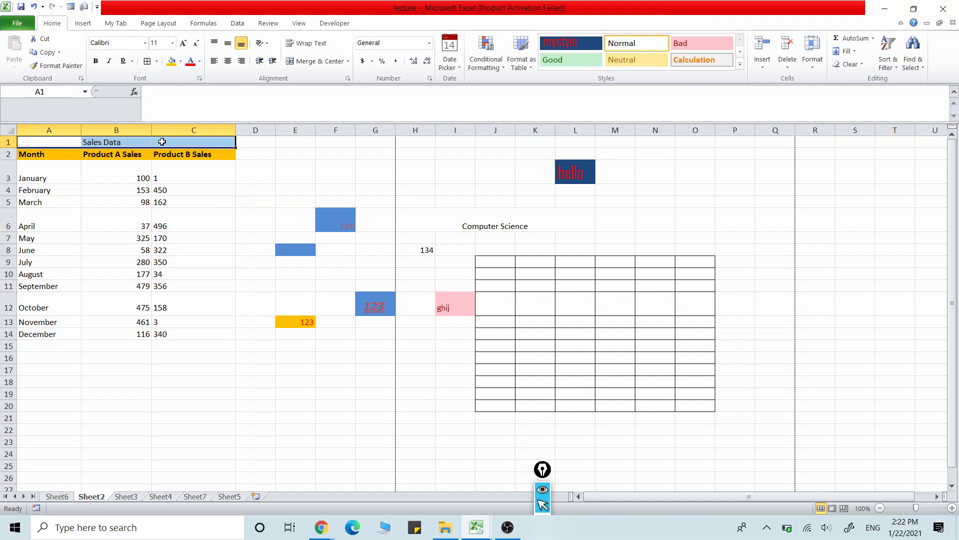
left_click(177, 227)
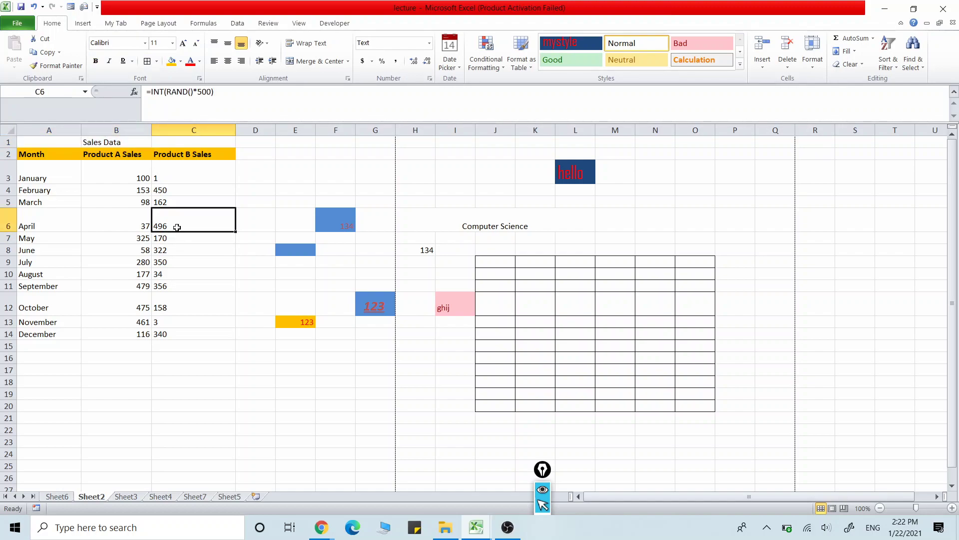
left_click_drag(117, 144, 182, 147)
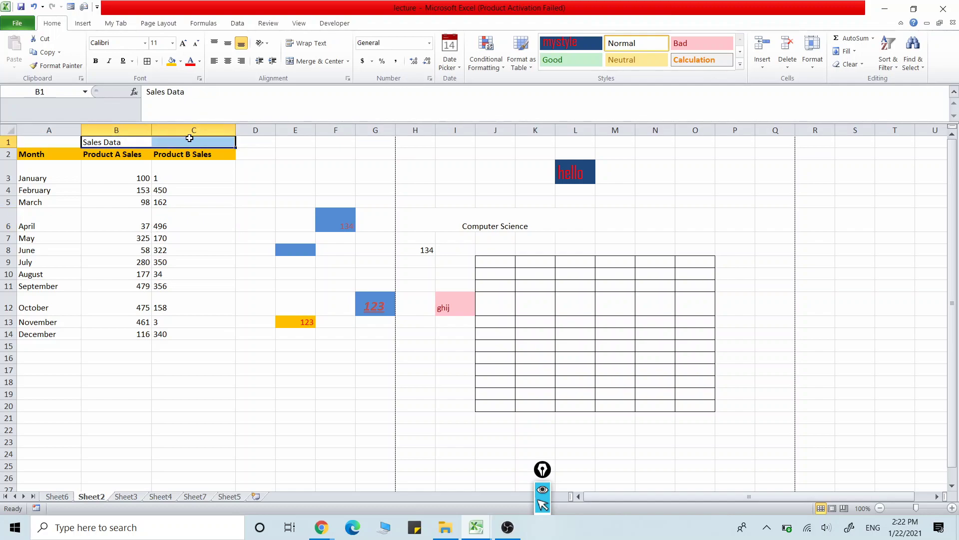
left_click(183, 265)
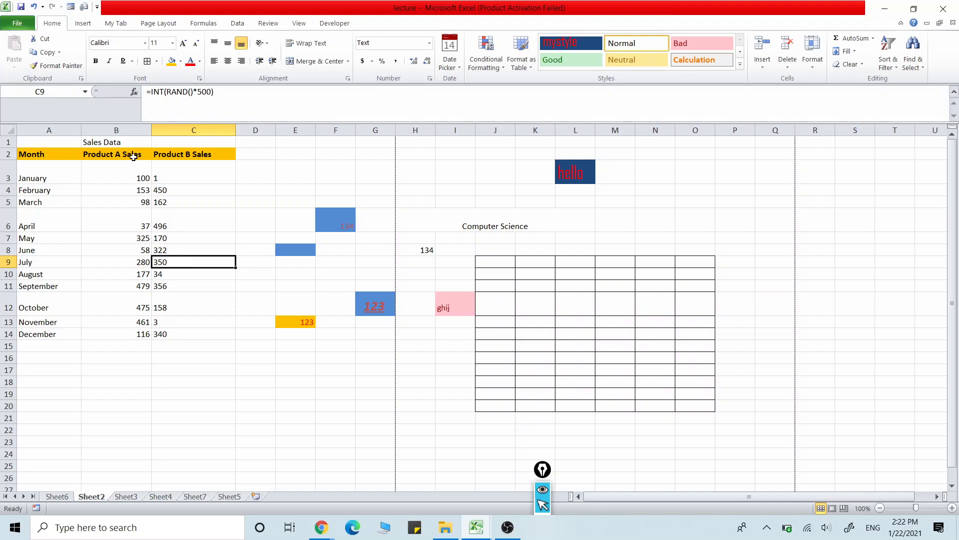
Step: Set the horizontal alignment of B1:C1 to Center Across Selection so the Sales Data title spans both columns
left_click_drag(120, 144, 199, 144)
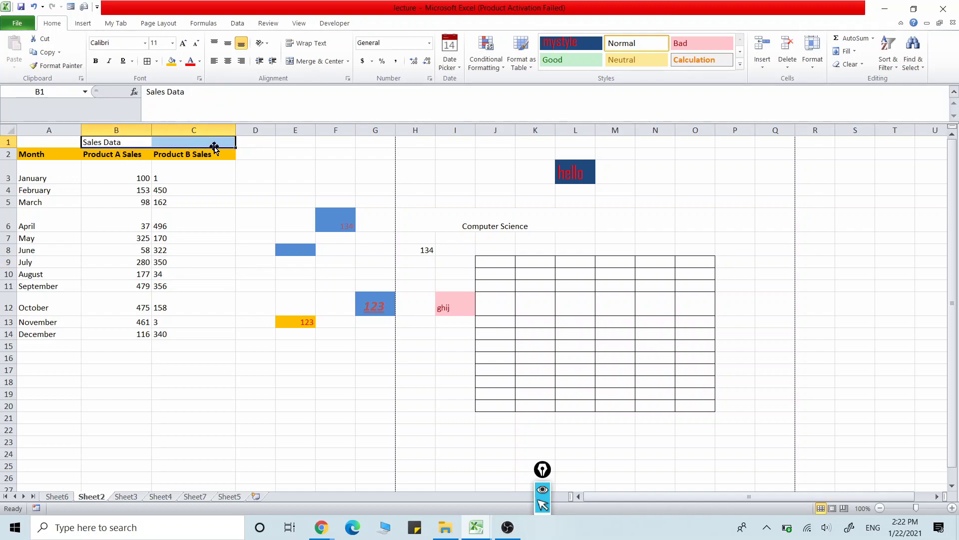
left_click(348, 79)
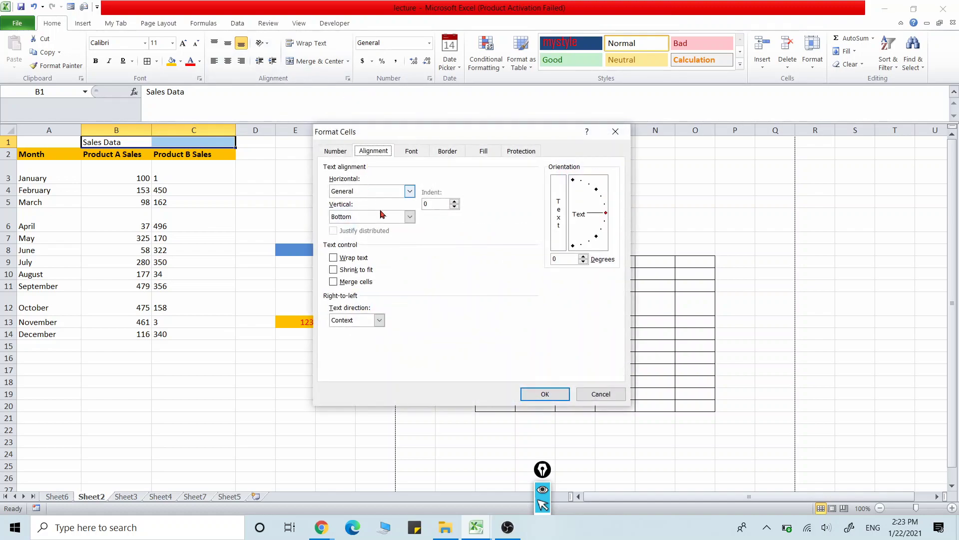
left_click(405, 217)
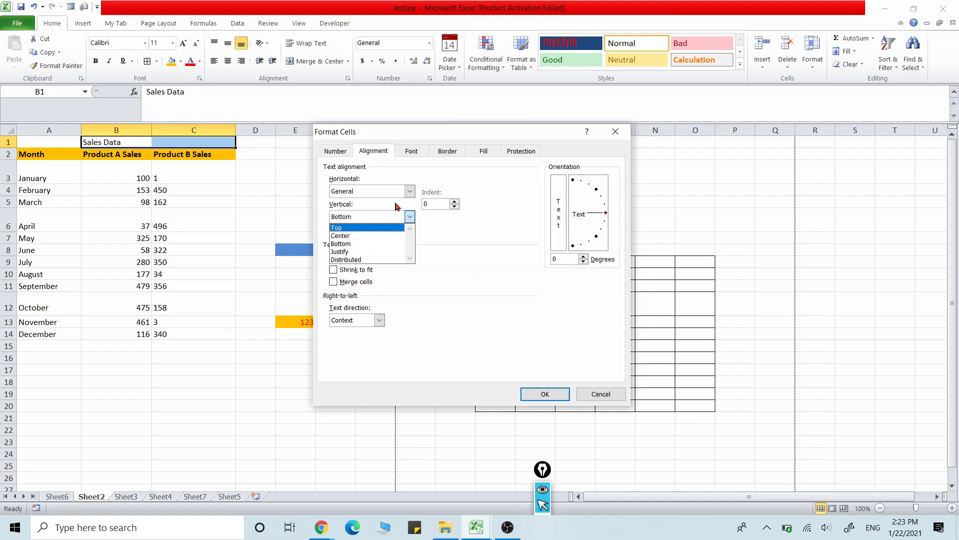
left_click(409, 191)
left_click(409, 192)
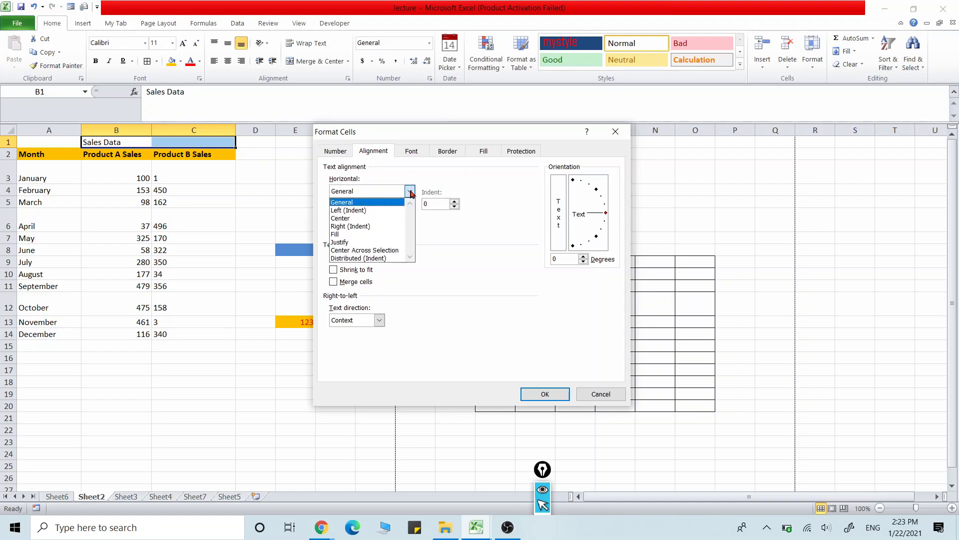
left_click(378, 253)
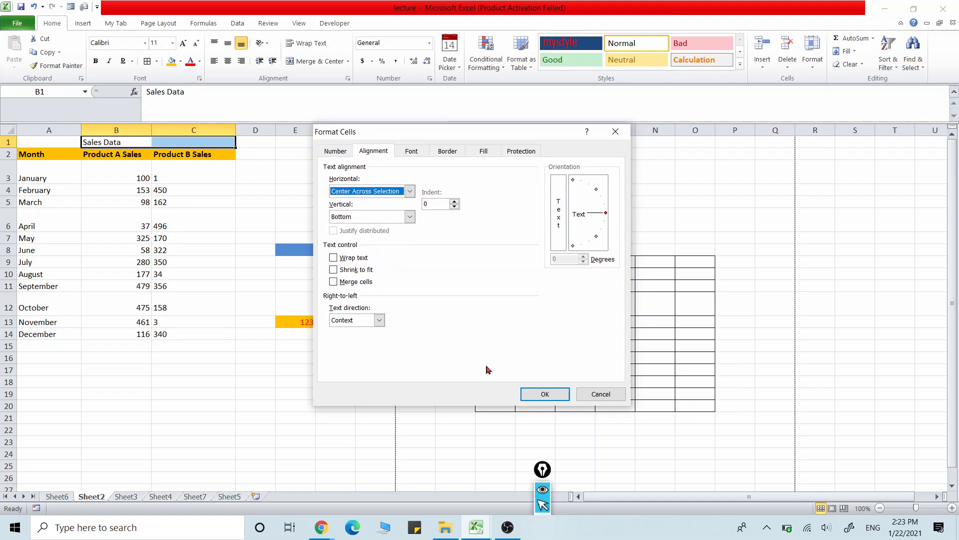
left_click(543, 394)
left_click(269, 318)
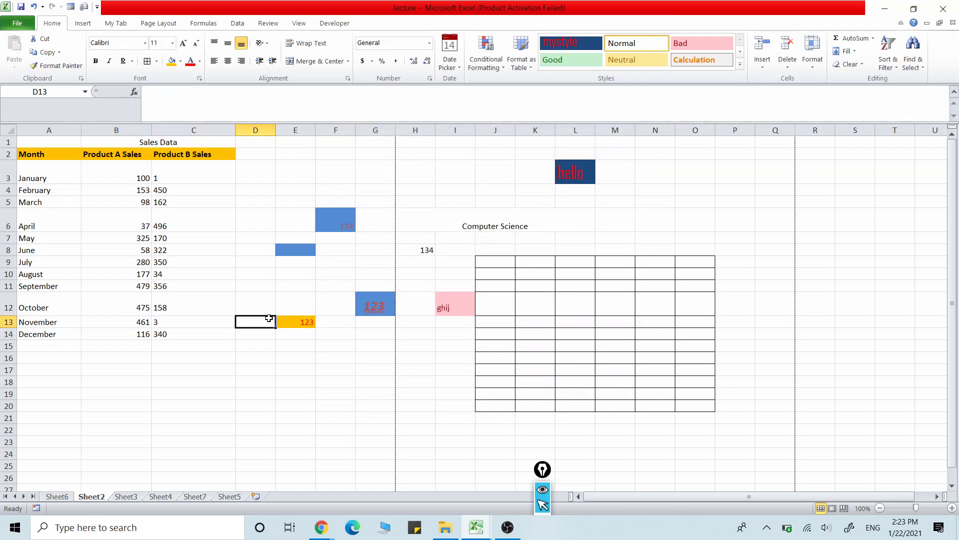
Step: Select cells B1 and C1 individually to check whether the title cells are merged or separate
left_click(136, 145)
left_click(172, 144)
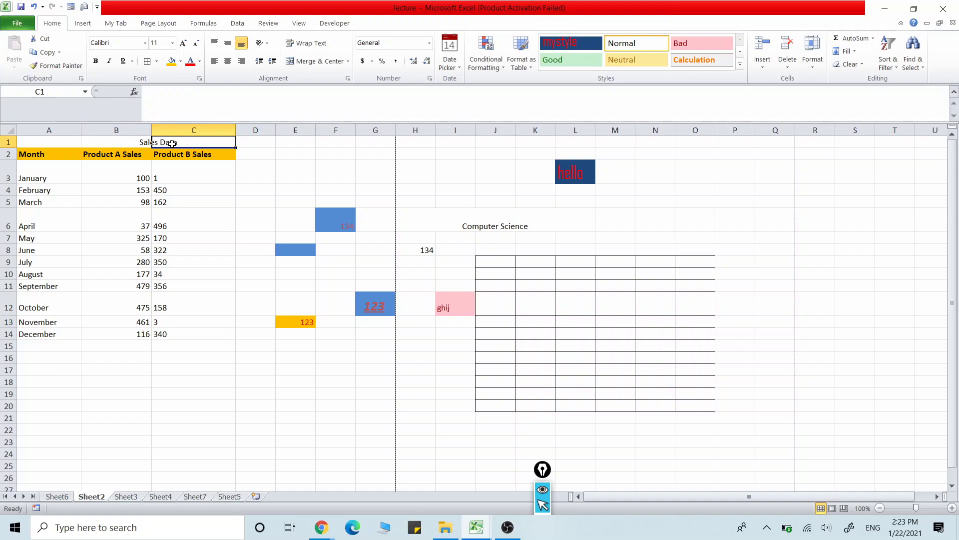
left_click(144, 144)
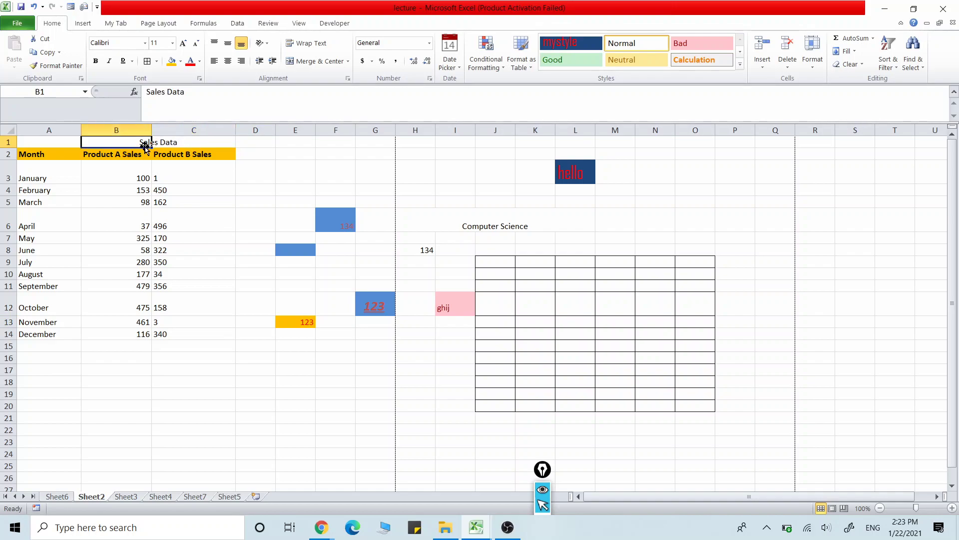
left_click(175, 144)
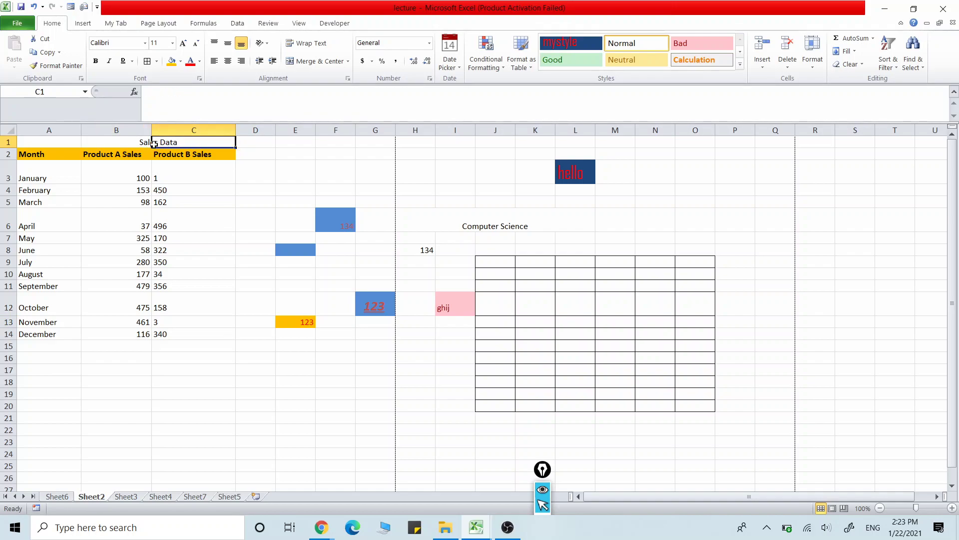
left_click(126, 144)
left_click(314, 196)
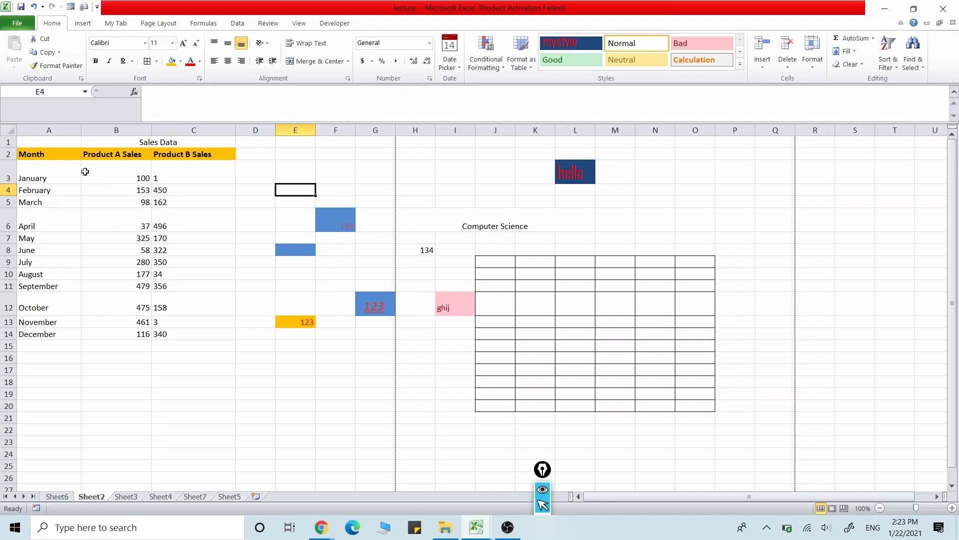
Step: Center the months and sales figures in A3:C14 horizontally
left_click_drag(46, 168, 178, 334)
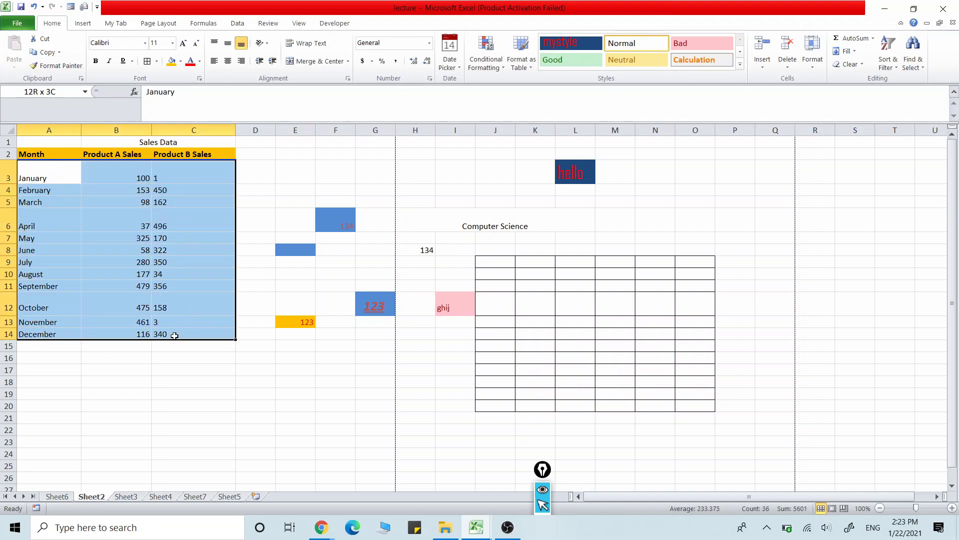
left_click(228, 61)
left_click(164, 295)
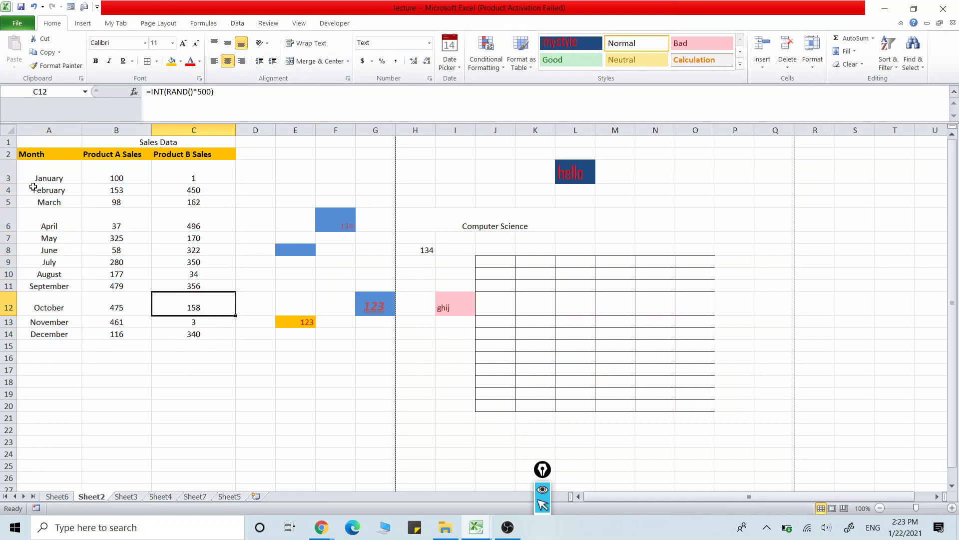
Step: Set the font colour of the month names in A3:A14 to red
left_click_drag(53, 171, 52, 332)
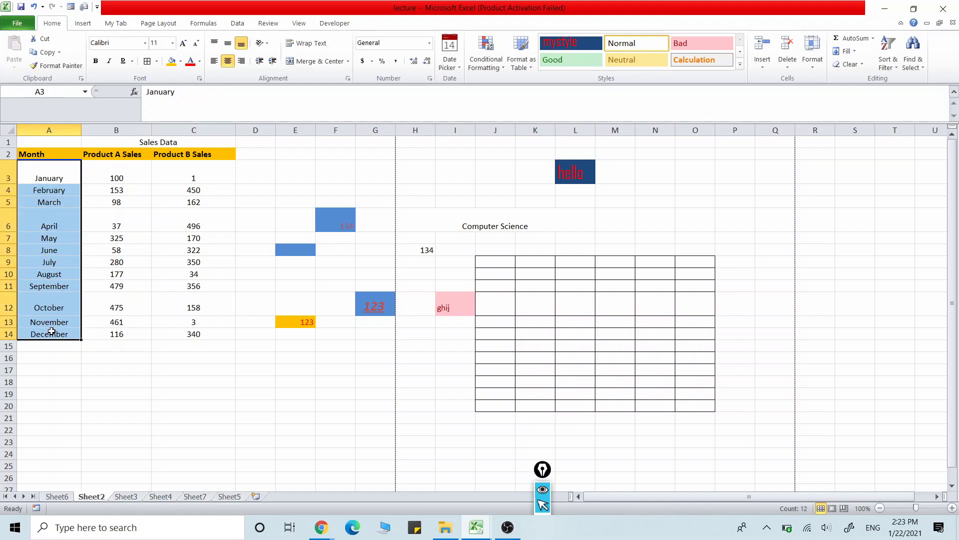
left_click(190, 62)
left_click(167, 345)
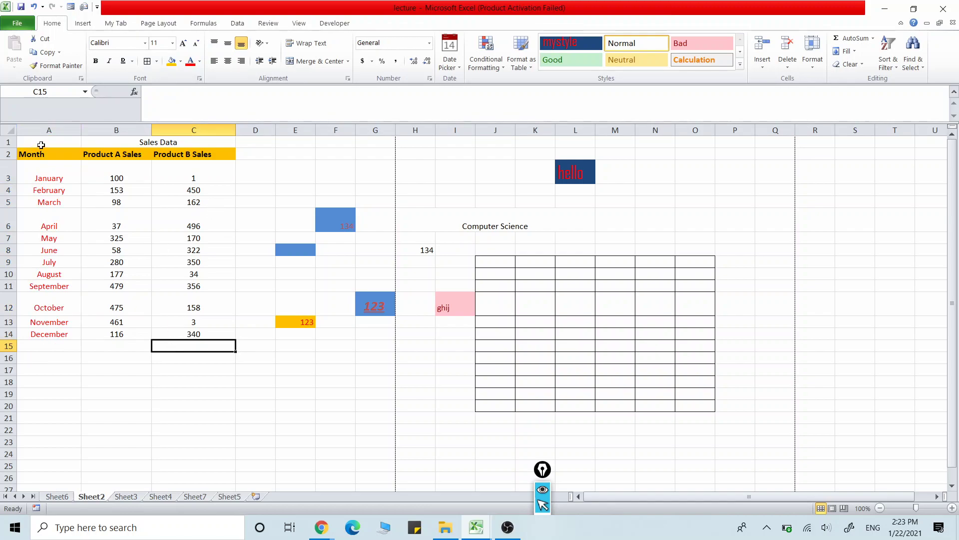
Step: Apply all borders to the sales table in A2:C14
left_click_drag(42, 145, 204, 343)
left_click(205, 343)
left_click_drag(31, 154, 204, 336)
left_click(147, 61)
left_click(232, 452)
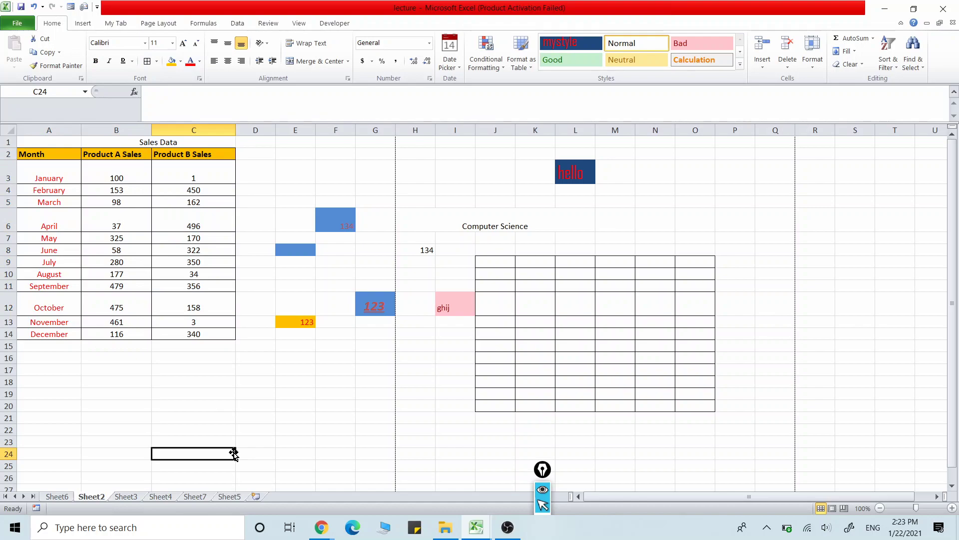